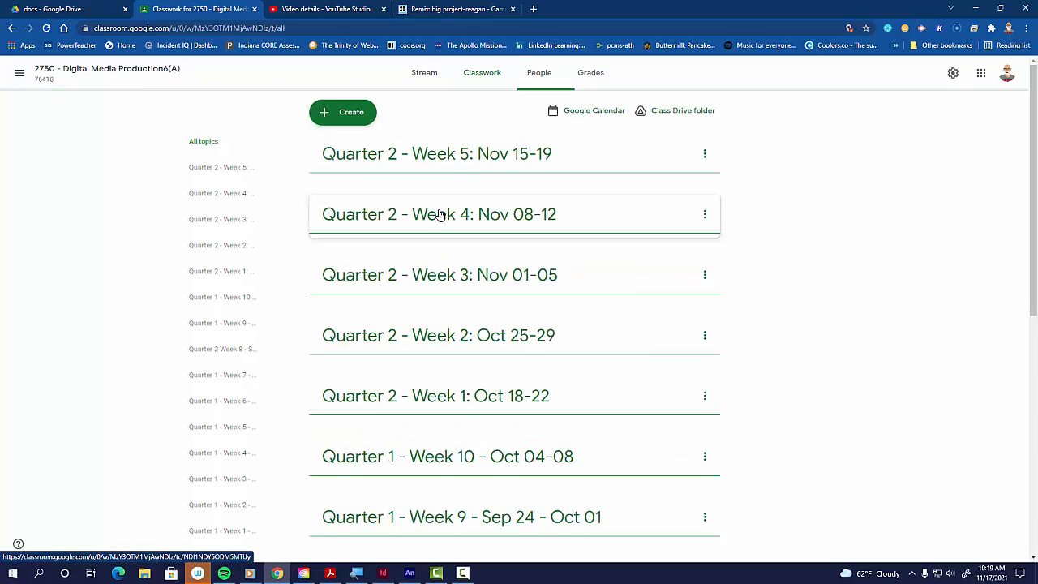
# Download 13-camera-start-file.fla from the Week 5 assignment "Wednesday: Animate 13 - Camera" in the class's classwork
pyautogui.click(462, 227)
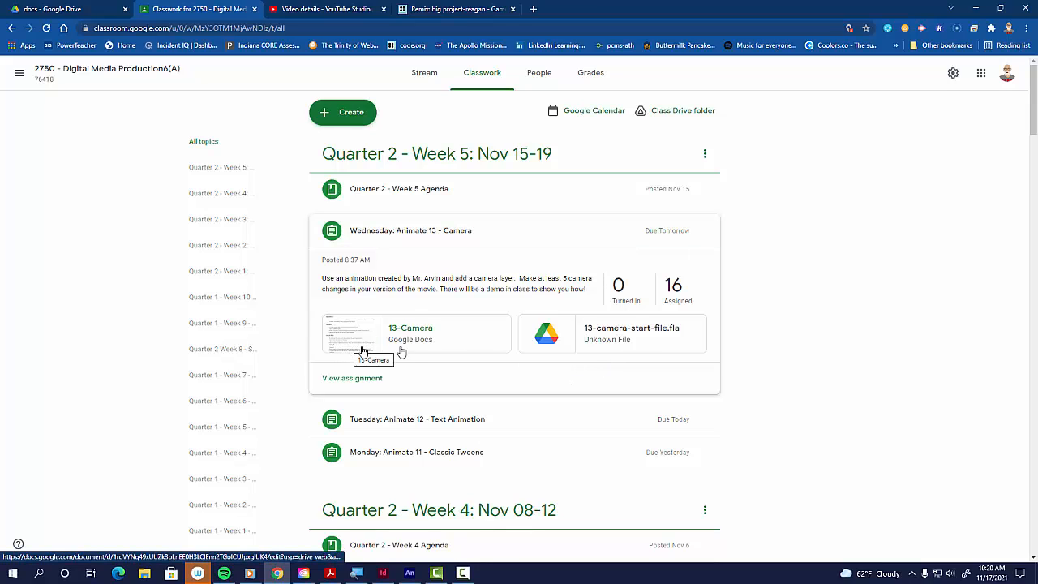
pyautogui.click(637, 338)
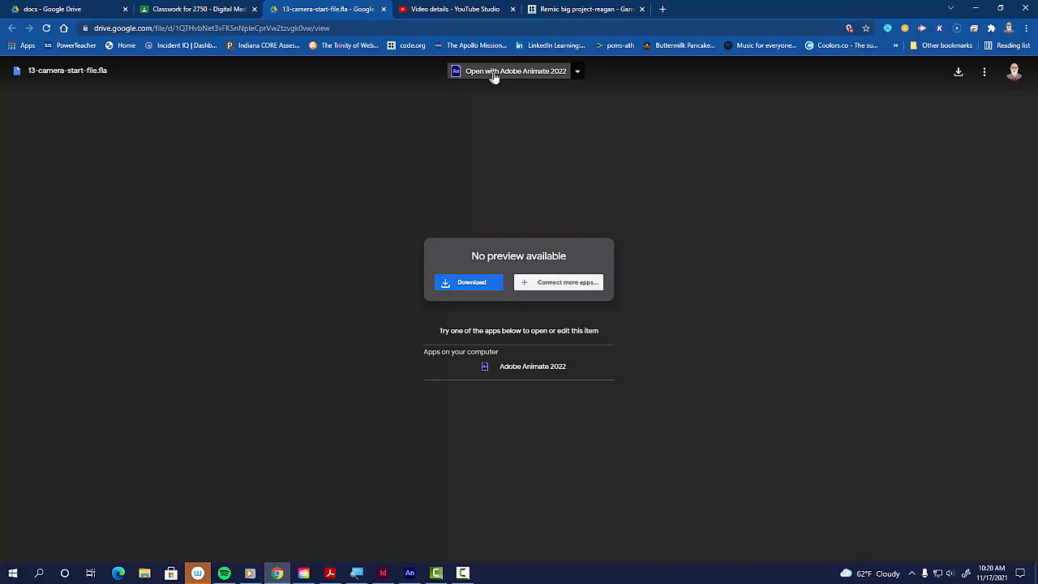
pyautogui.click(959, 79)
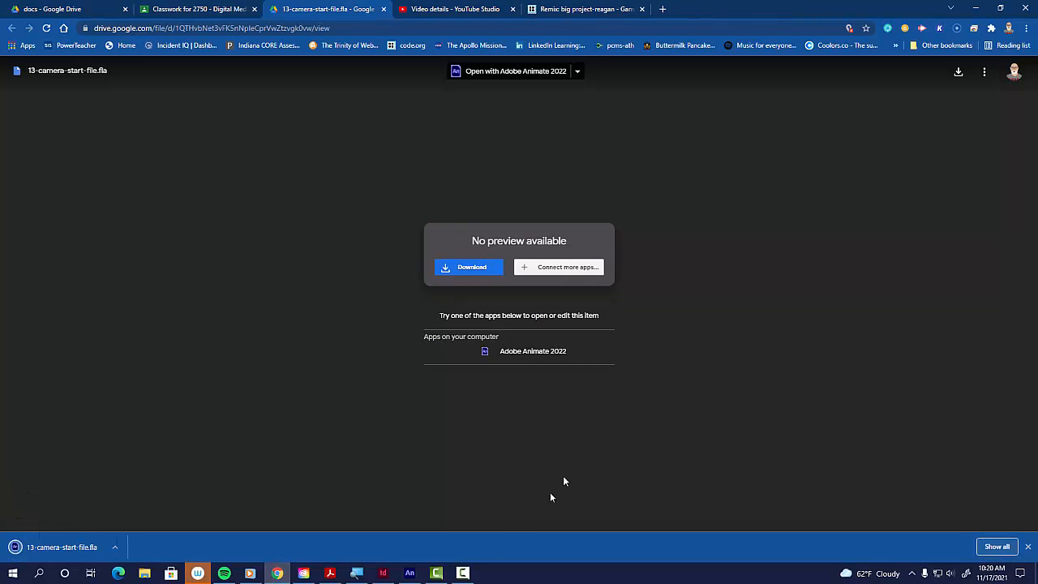
# Switch to Adobe Animate and open 13-camera-start-file from the Downloads folder
pyautogui.click(411, 579)
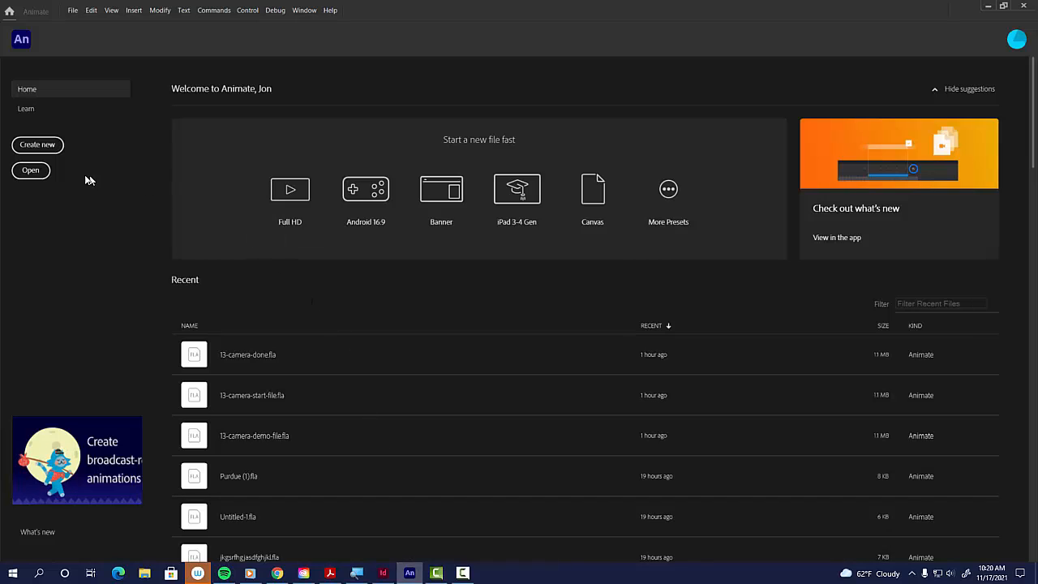
pyautogui.click(30, 172)
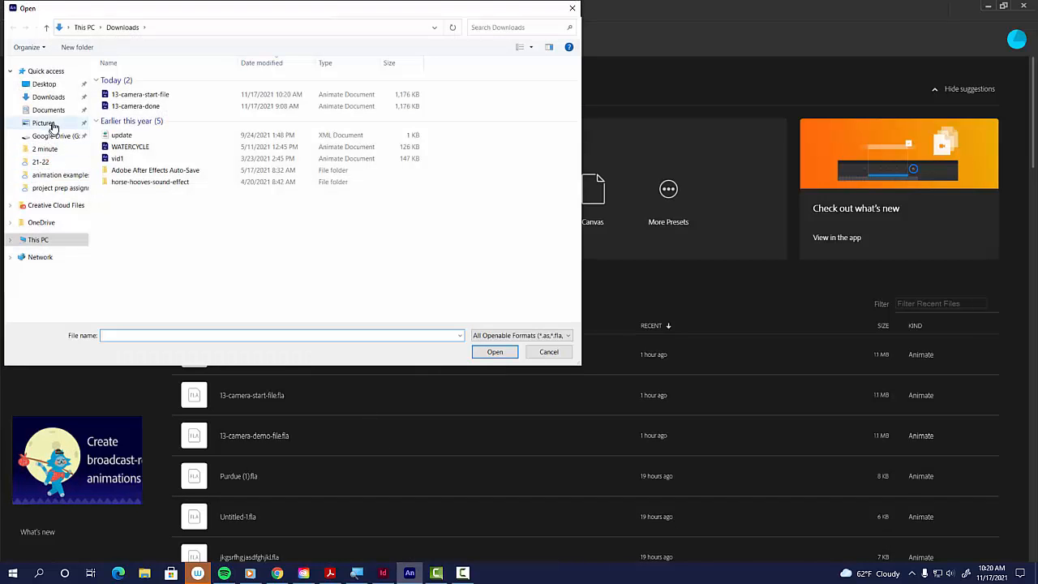
pyautogui.click(57, 102)
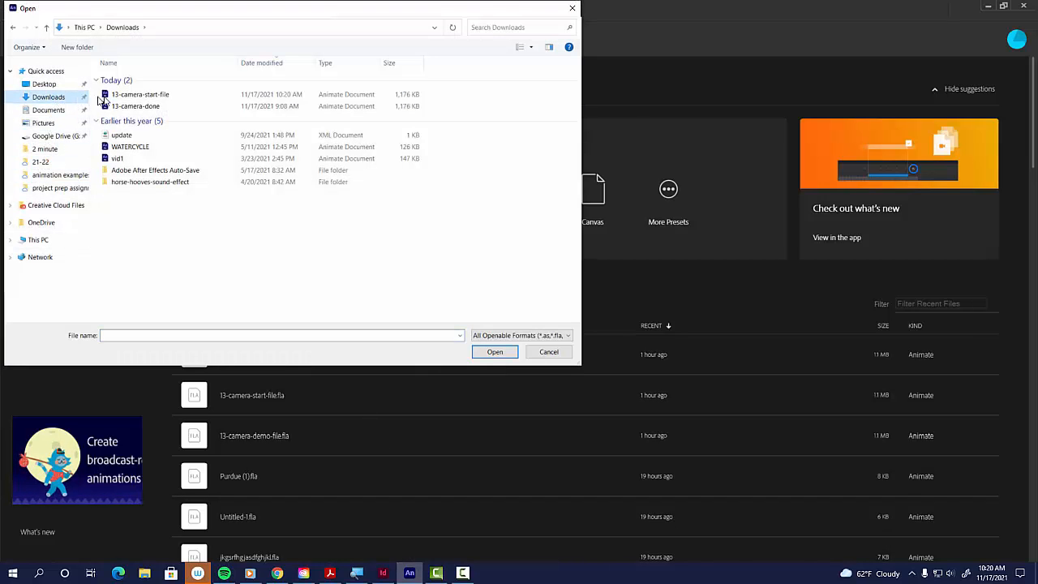
pyautogui.click(135, 96)
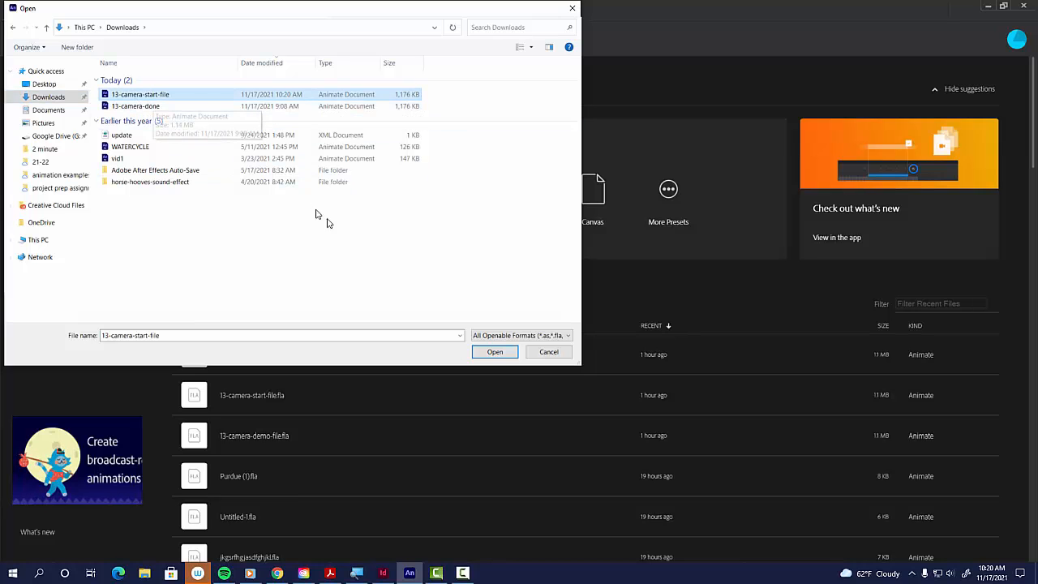
pyautogui.click(494, 352)
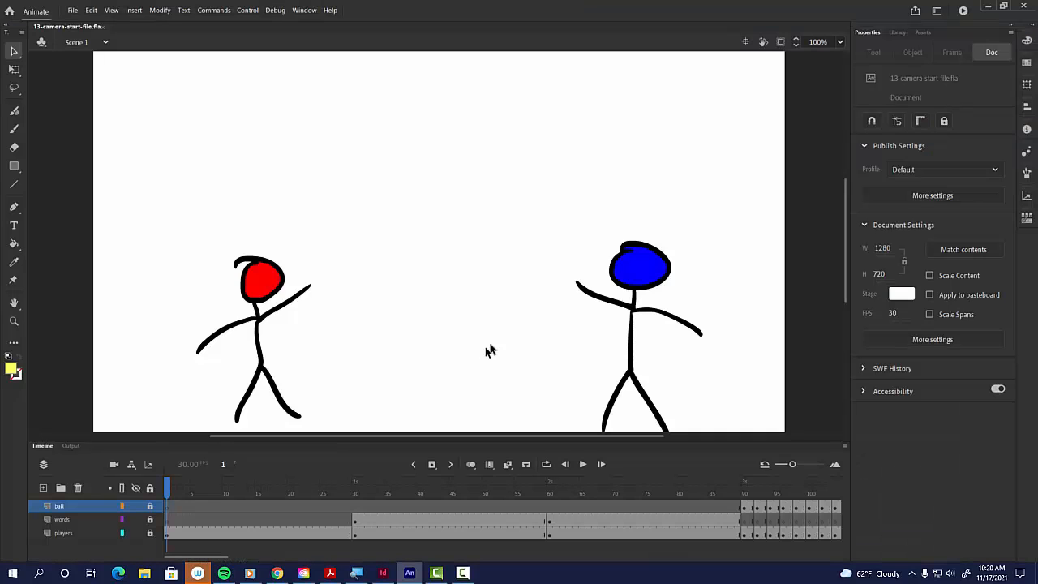
# Set the stage magnification to 75% and play the animation through to review it
pyautogui.click(839, 42)
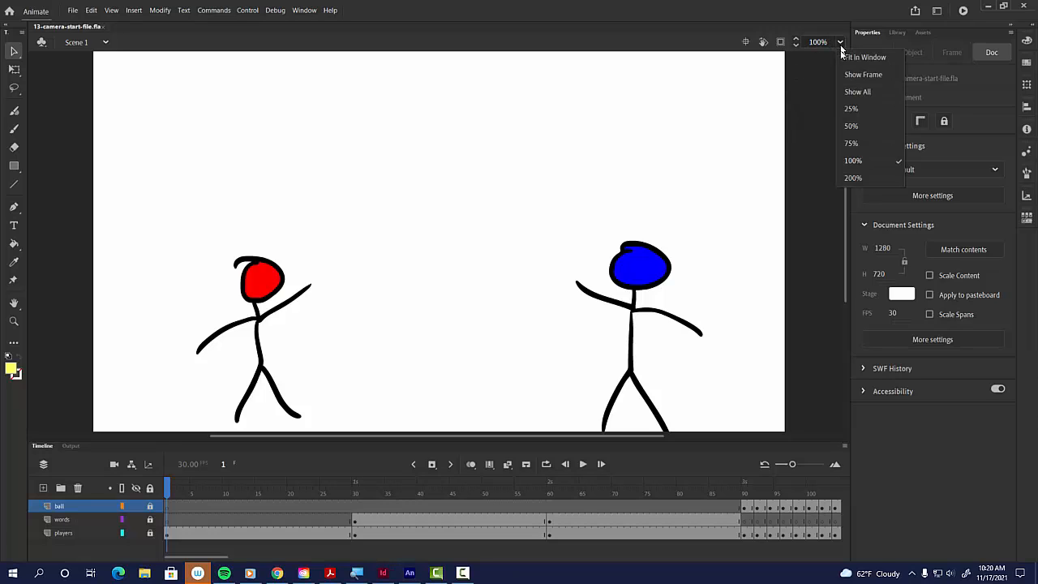
pyautogui.click(851, 143)
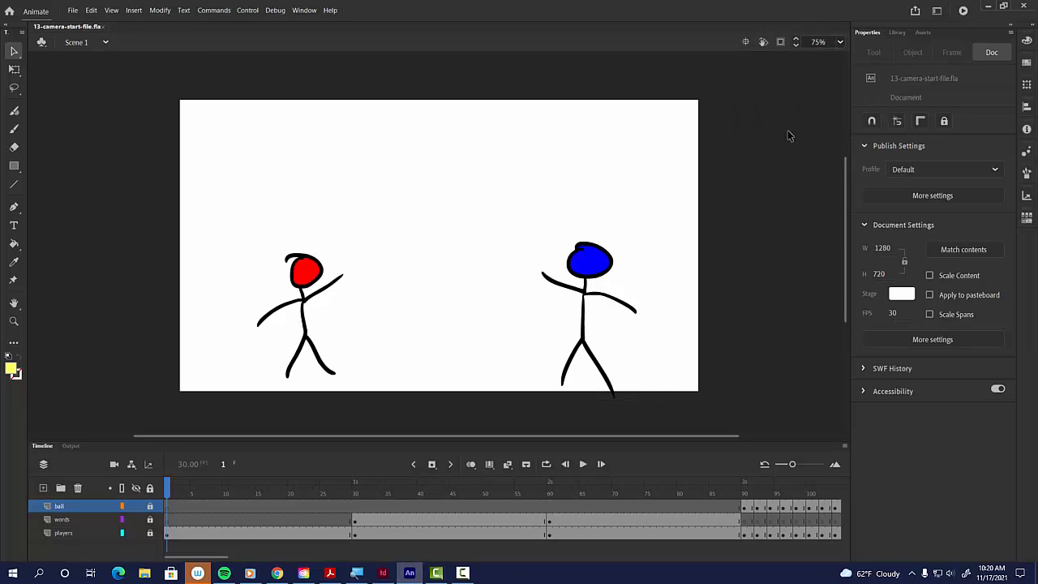
pyautogui.press('Return')
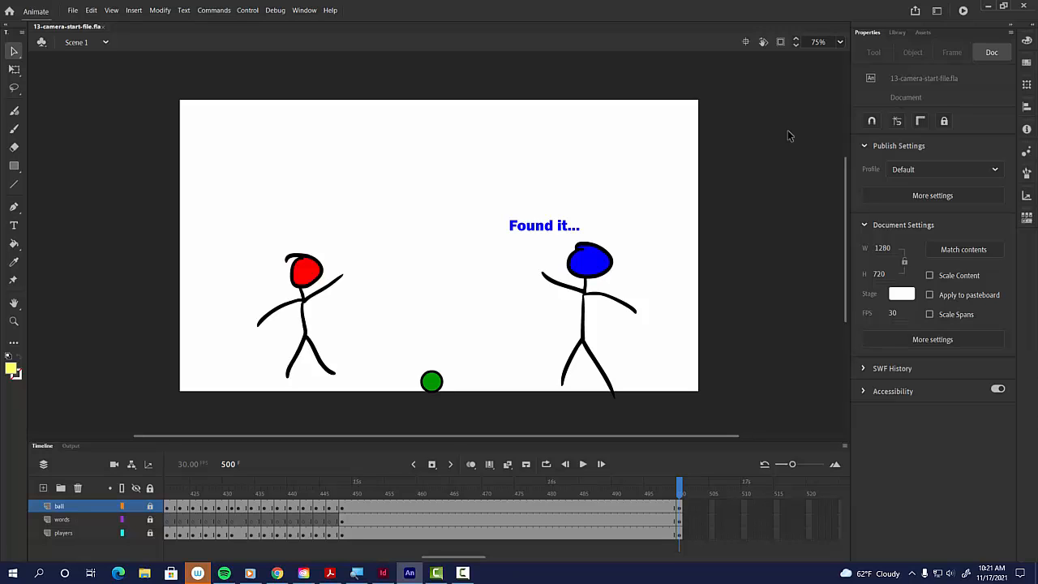
pyautogui.press('Return')
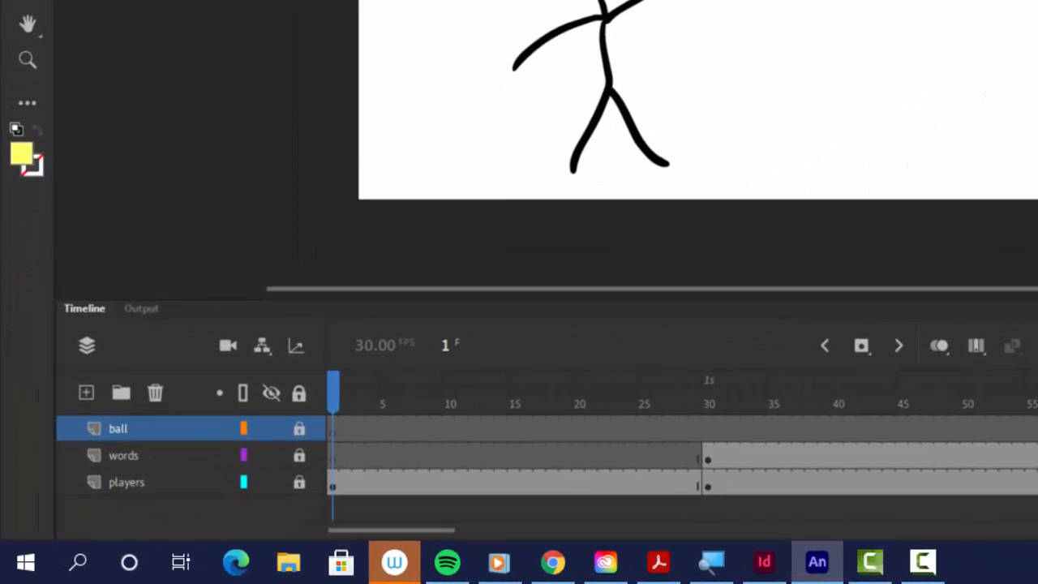
# Add a camera layer to the timeline and insert a camera keyframe at frame 26
pyautogui.click(227, 347)
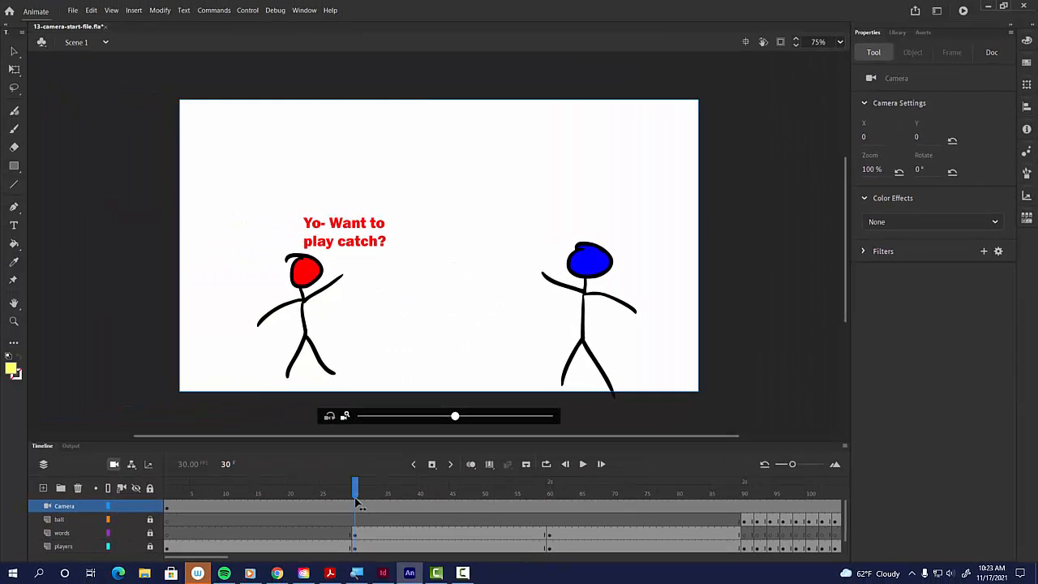
pyautogui.moveTo(355, 498); pyautogui.dragTo(309, 498)
pyautogui.moveTo(328, 493); pyautogui.dragTo(332, 499)
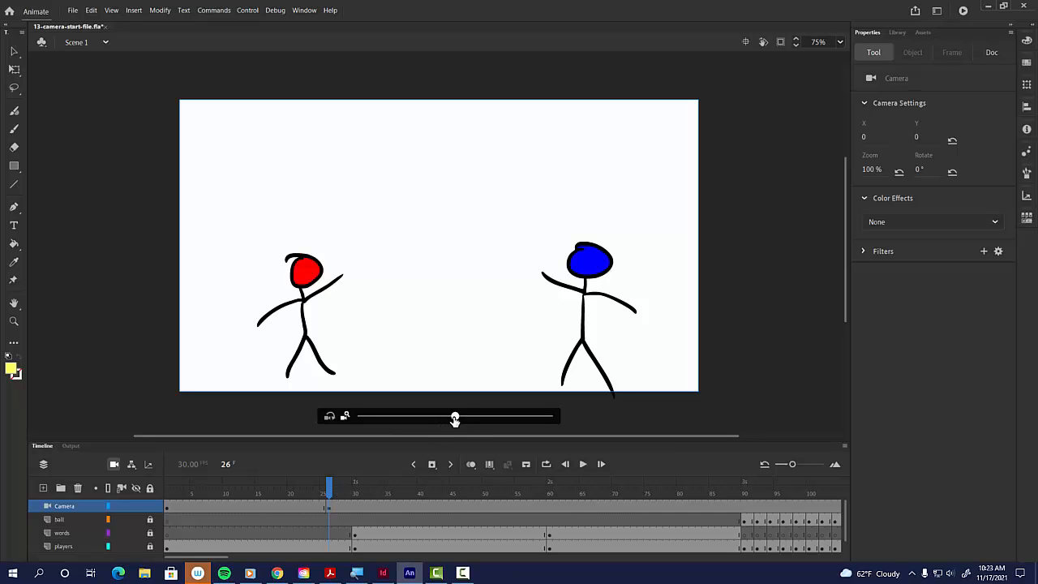
# At frame 26, zoom the camera to 220% and pan it onto the red-headed figure, at about X 690, Y -137
pyautogui.moveTo(455, 417); pyautogui.dragTo(577, 429)
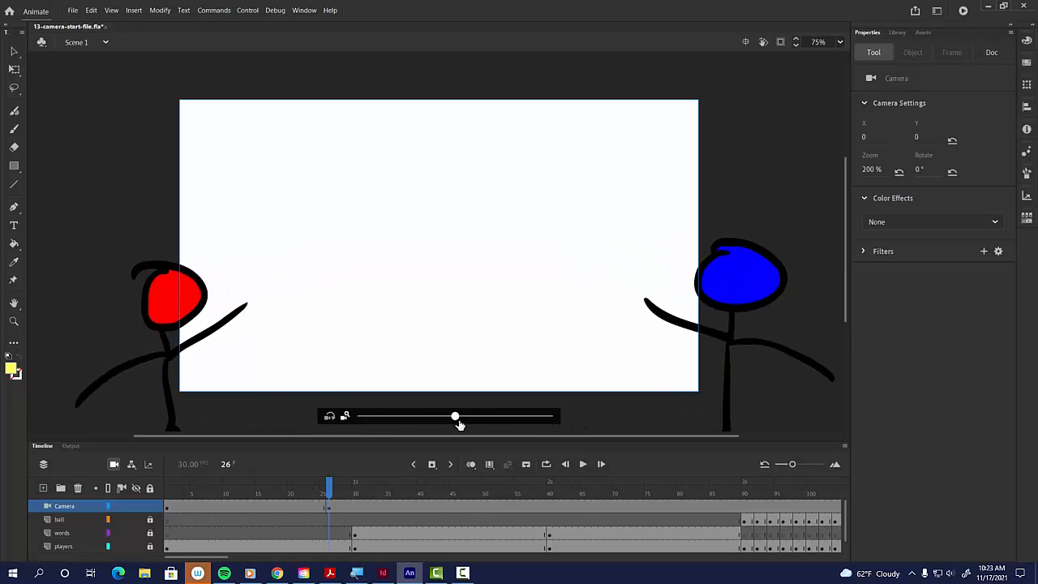
pyautogui.moveTo(458, 419); pyautogui.dragTo(473, 423)
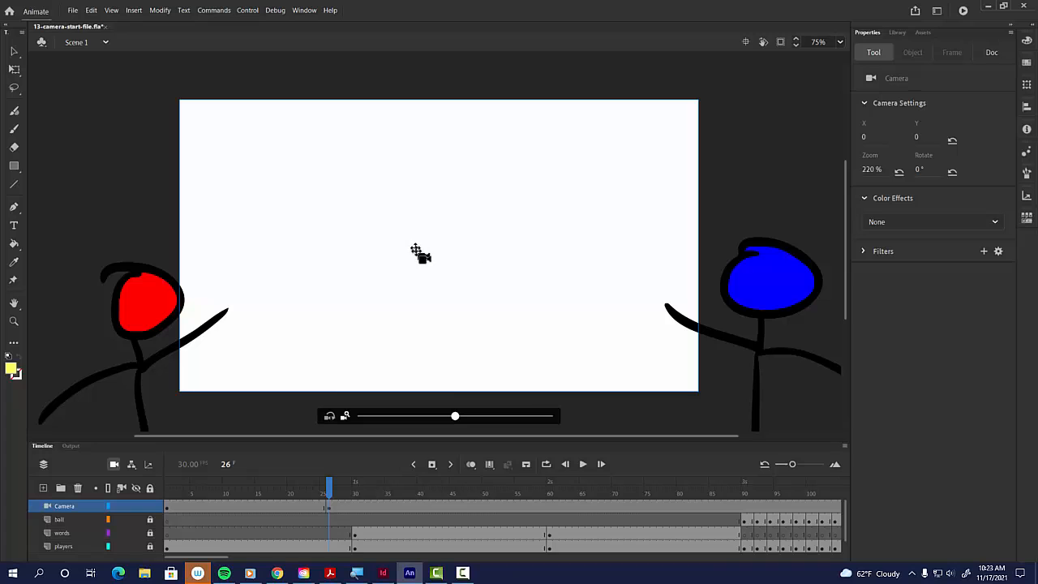
pyautogui.moveTo(408, 283); pyautogui.dragTo(126, 371)
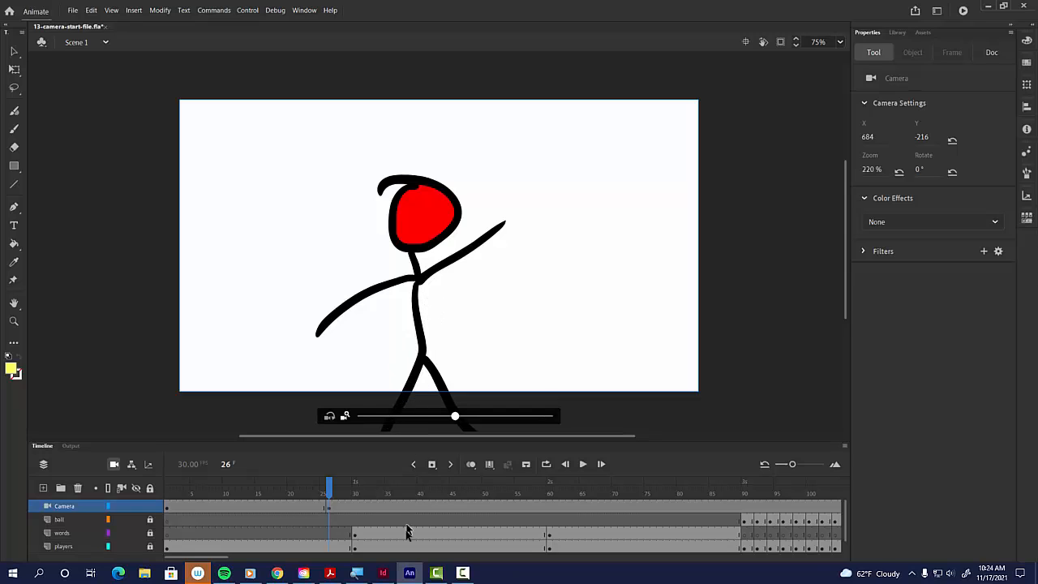
pyautogui.moveTo(329, 492)
pyautogui.mouseDown()
pyautogui.moveTo(386, 498)
pyautogui.moveTo(328, 504)
pyautogui.mouseUp()
pyautogui.moveTo(429, 279); pyautogui.dragTo(428, 253)
pyautogui.moveTo(332, 490); pyautogui.dragTo(312, 499)
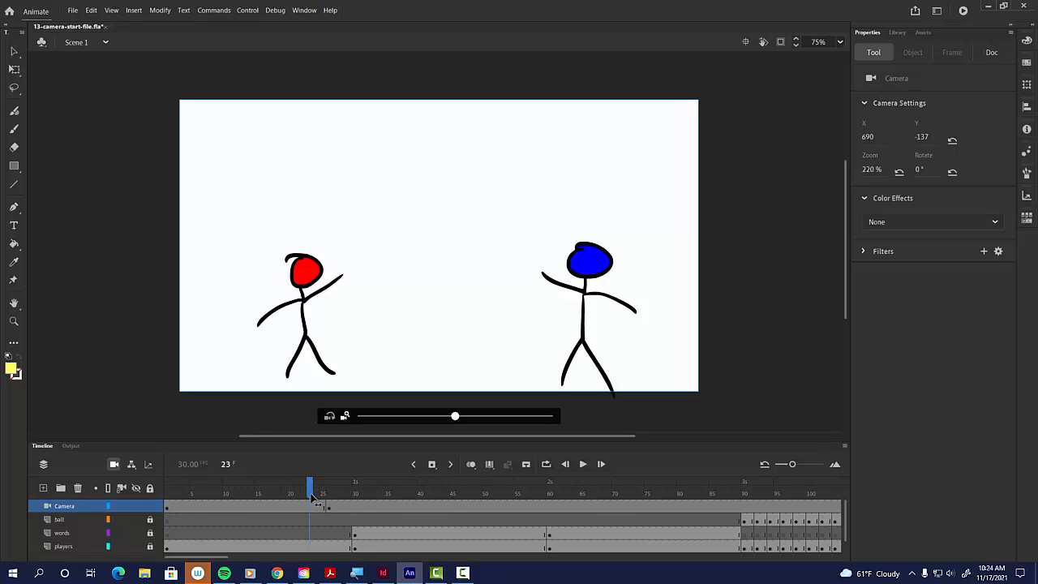
pyautogui.moveTo(315, 499); pyautogui.dragTo(330, 503)
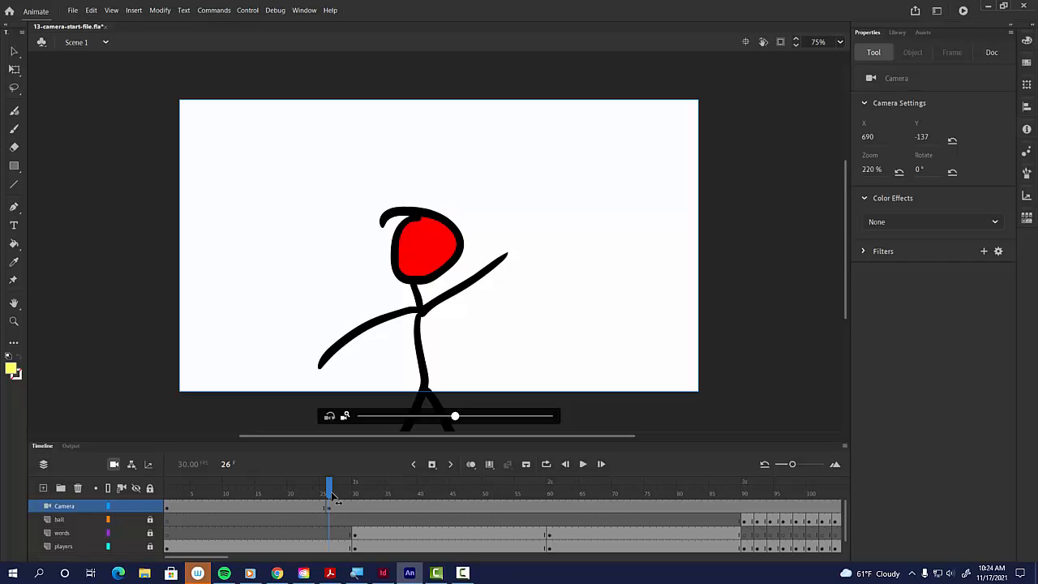
# Insert a camera keyframe at frame 57 and pan to the blue-headed figure, at about X -584, Y -207
pyautogui.moveTo(331, 496); pyautogui.dragTo(533, 498)
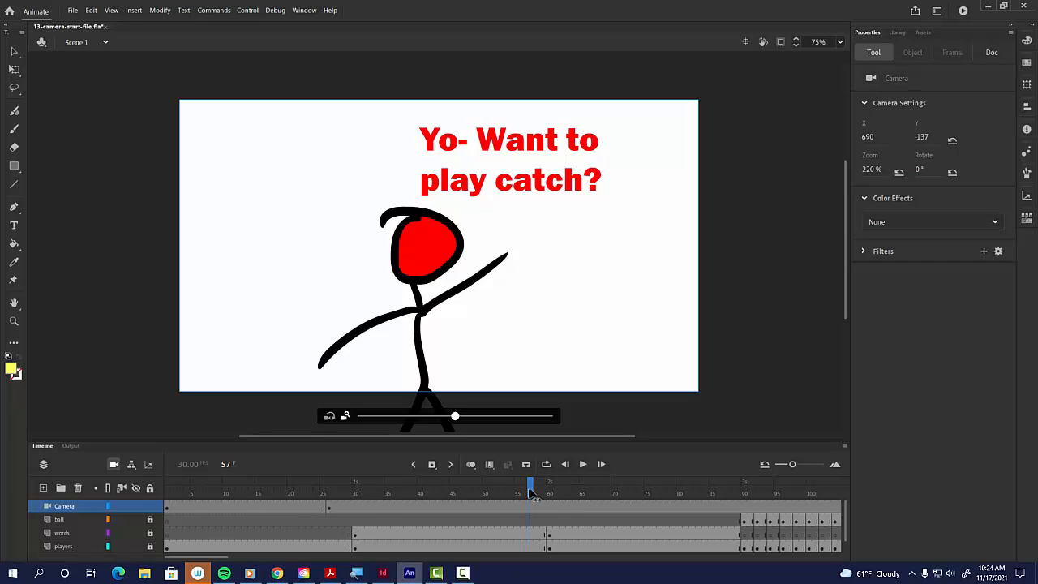
pyautogui.moveTo(532, 495)
pyautogui.mouseDown()
pyautogui.moveTo(549, 496)
pyautogui.moveTo(526, 497)
pyautogui.mouseUp()
pyautogui.moveTo(549, 303); pyautogui.dragTo(398, 262)
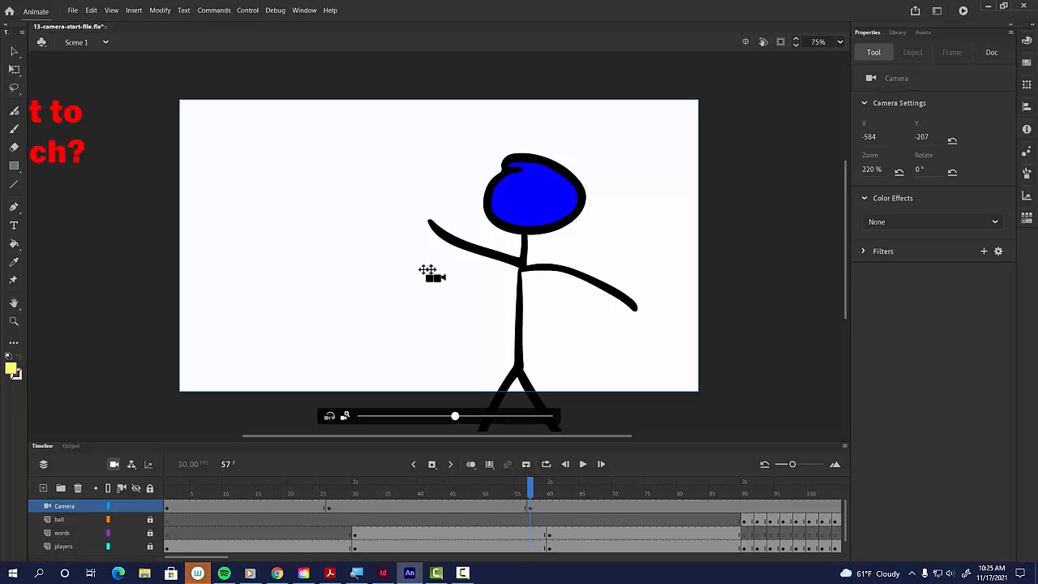
# Insert a camera keyframe at frame 88, zoom out to 128% and frame both figures at about X -6, Y -129
pyautogui.moveTo(547, 495); pyautogui.dragTo(725, 509)
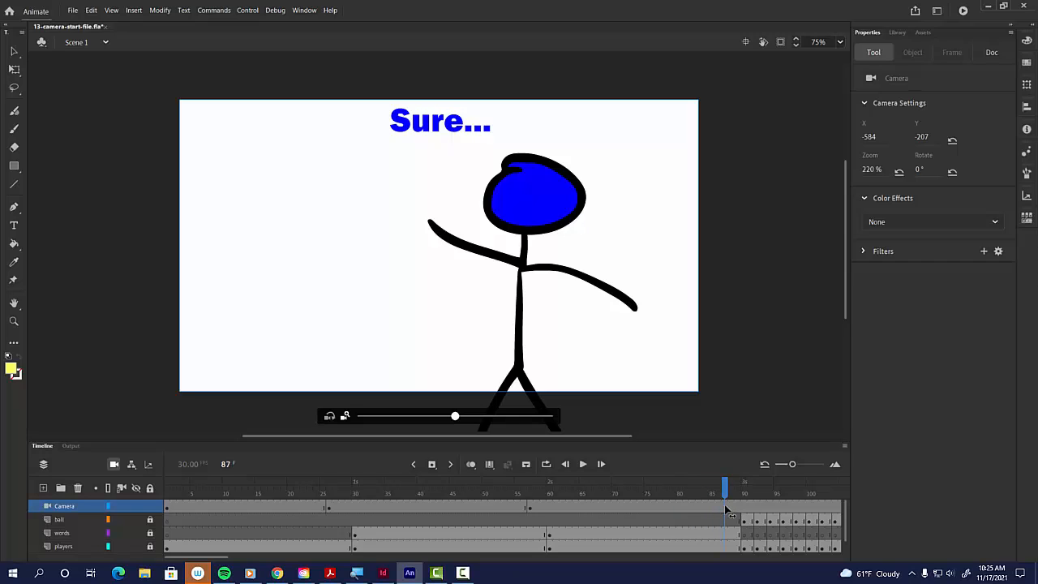
pyautogui.moveTo(725, 507); pyautogui.dragTo(721, 508)
pyautogui.moveTo(455, 417); pyautogui.dragTo(385, 418)
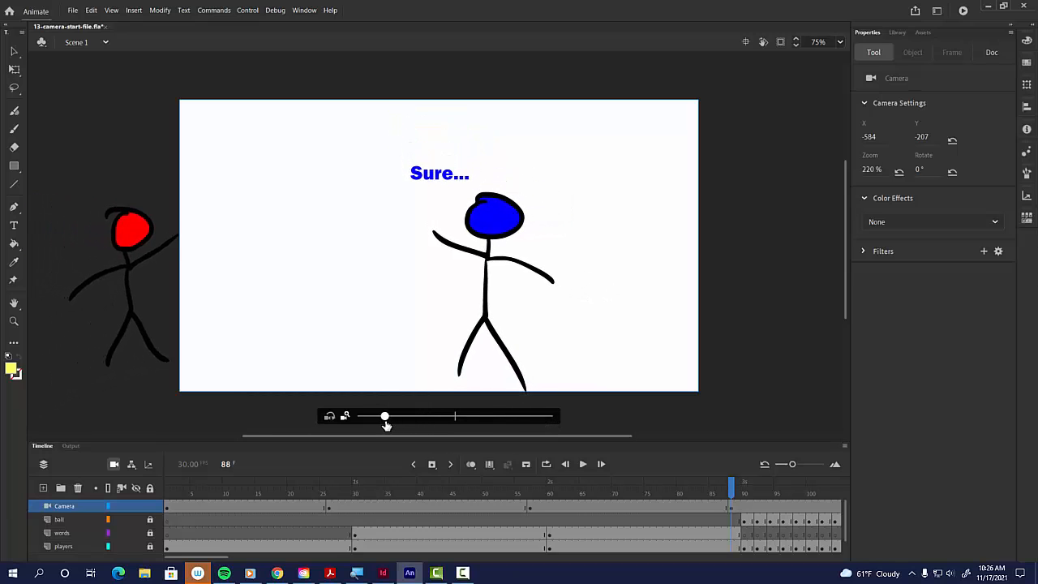
pyautogui.moveTo(364, 352); pyautogui.dragTo(225, 354)
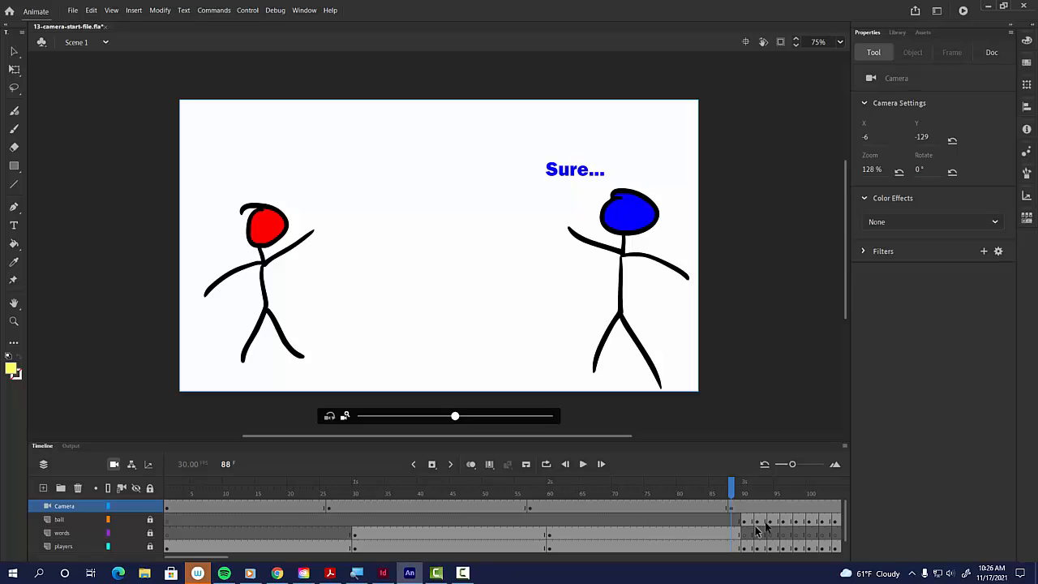
# Insert a camera keyframe at frame 311, zoom to 202% and pan to the blue-headed figure, at about X -488, Y -117
pyautogui.moveTo(731, 485)
pyautogui.mouseDown()
pyautogui.moveTo(654, 492)
pyautogui.moveTo(734, 500)
pyautogui.mouseUp()
pyautogui.moveTo(180, 558); pyautogui.dragTo(818, 509)
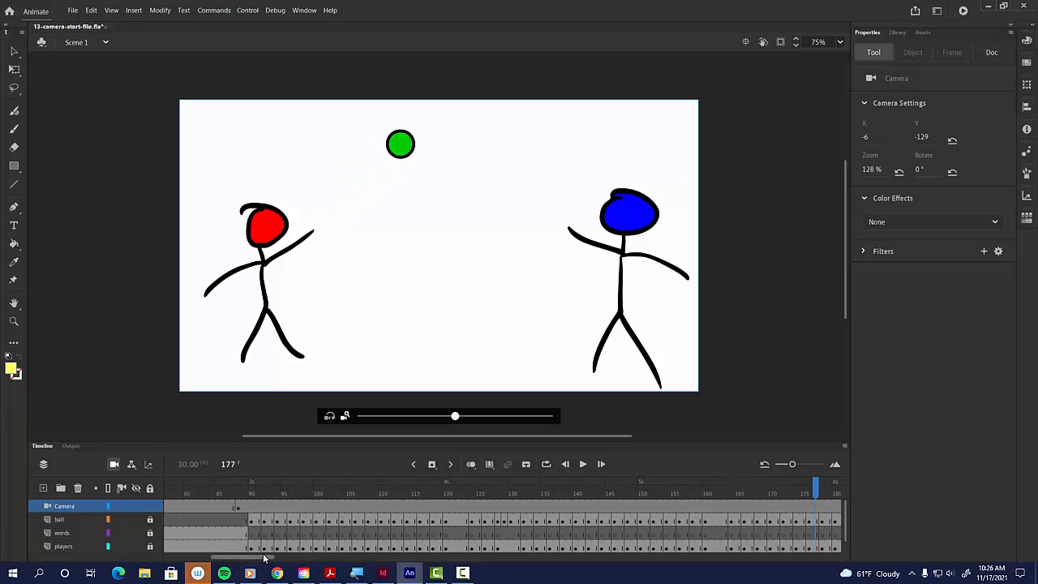
pyautogui.moveTo(263, 560); pyautogui.dragTo(320, 564)
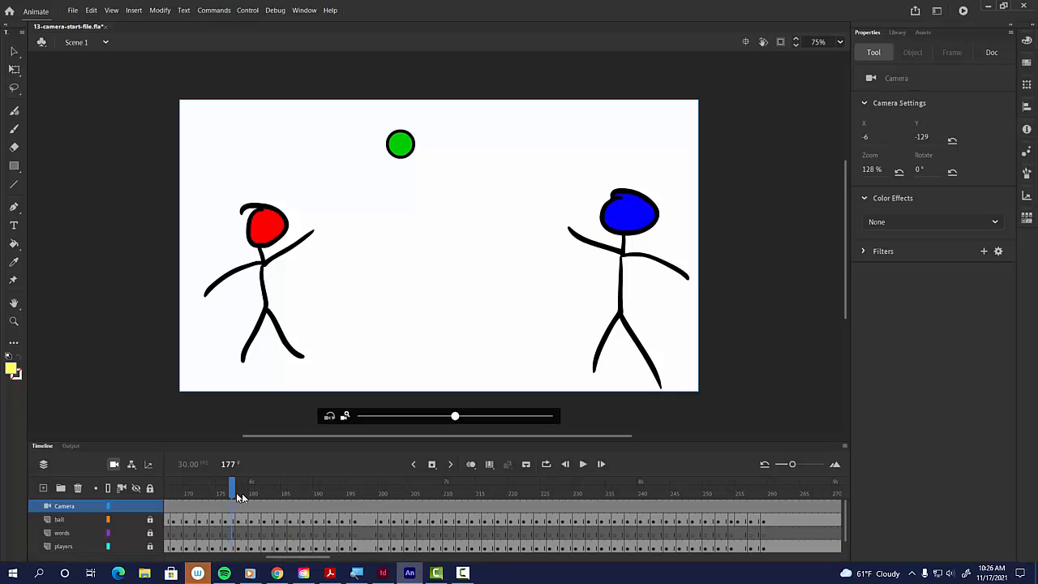
pyautogui.moveTo(240, 497)
pyautogui.mouseDown()
pyautogui.moveTo(43, 493)
pyautogui.moveTo(227, 492)
pyautogui.mouseUp()
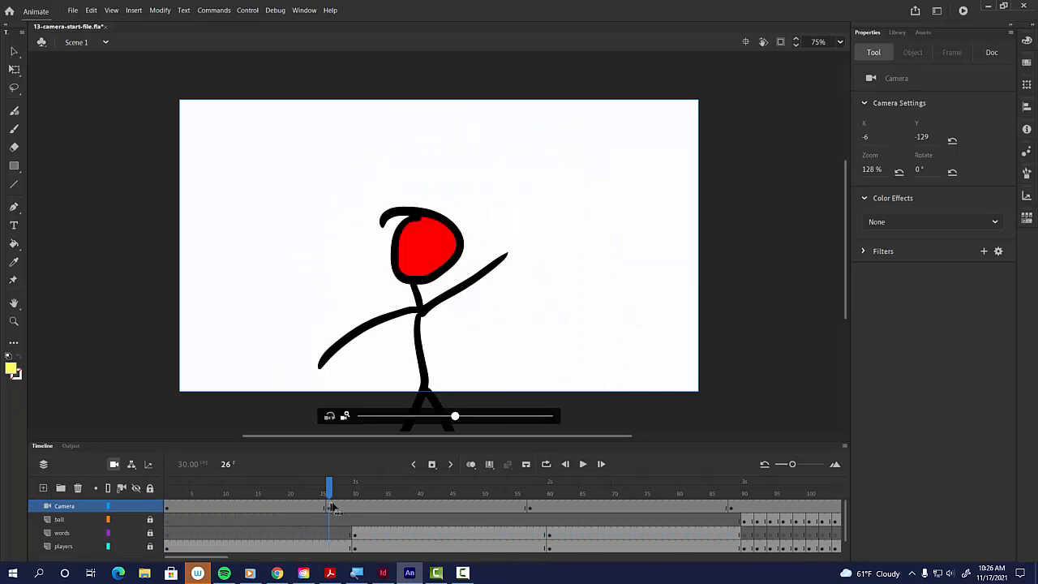
pyautogui.moveTo(330, 509); pyautogui.dragTo(549, 517)
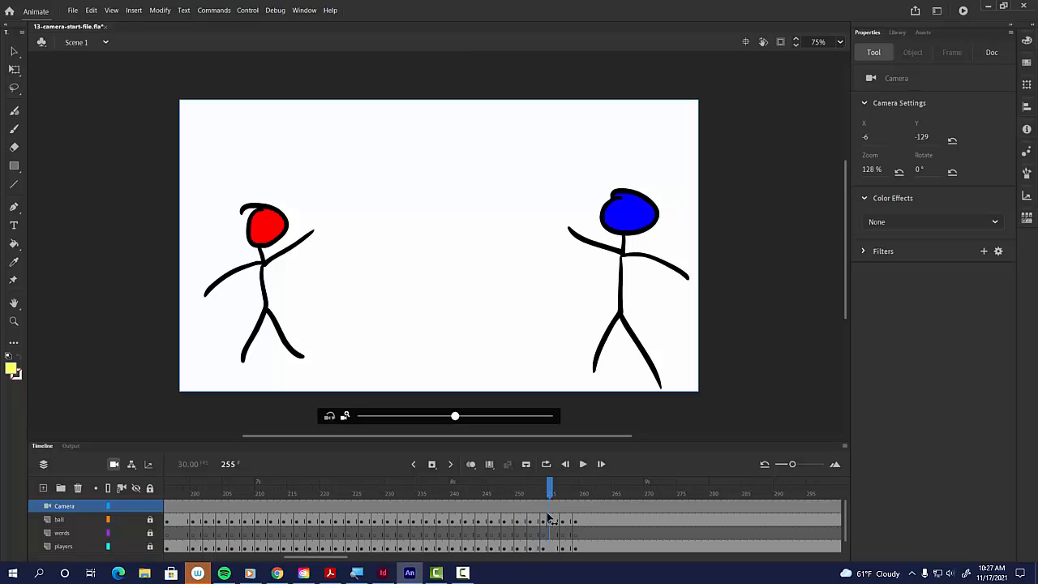
pyautogui.moveTo(556, 513); pyautogui.dragTo(602, 486)
pyautogui.moveTo(608, 487); pyautogui.dragTo(551, 550)
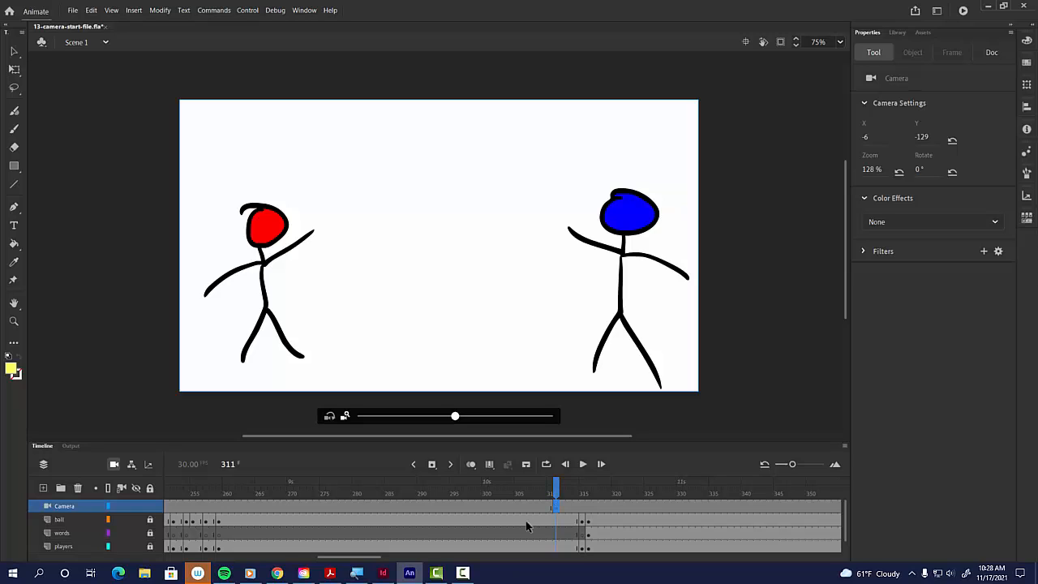
pyautogui.moveTo(455, 419); pyautogui.dragTo(531, 419)
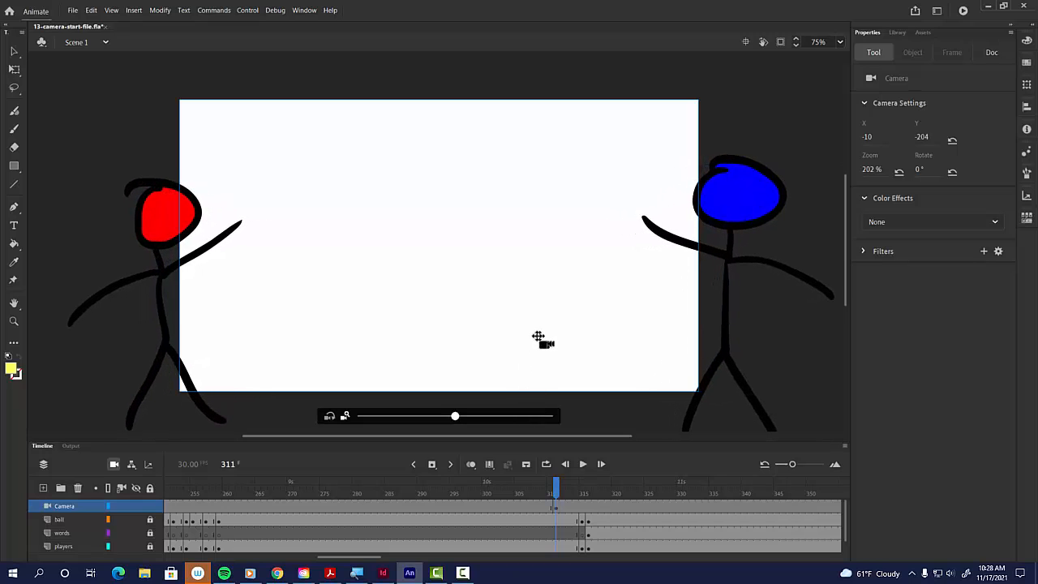
pyautogui.moveTo(538, 337); pyautogui.dragTo(340, 265)
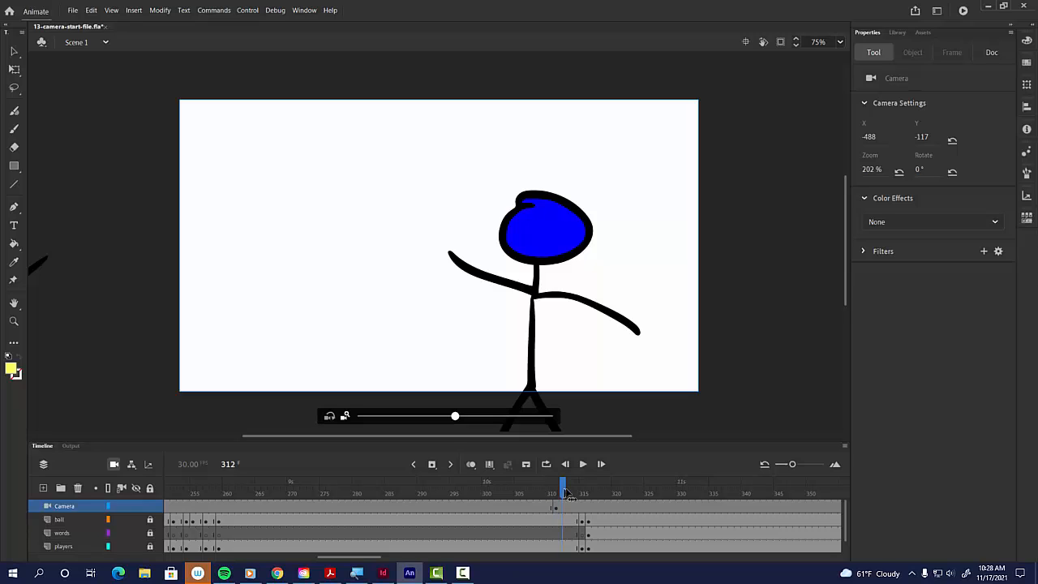
# Insert a camera keyframe at frame 358, zoom out to 117% and frame both figures at about X -31, Y -97
pyautogui.moveTo(565, 495); pyautogui.dragTo(784, 511)
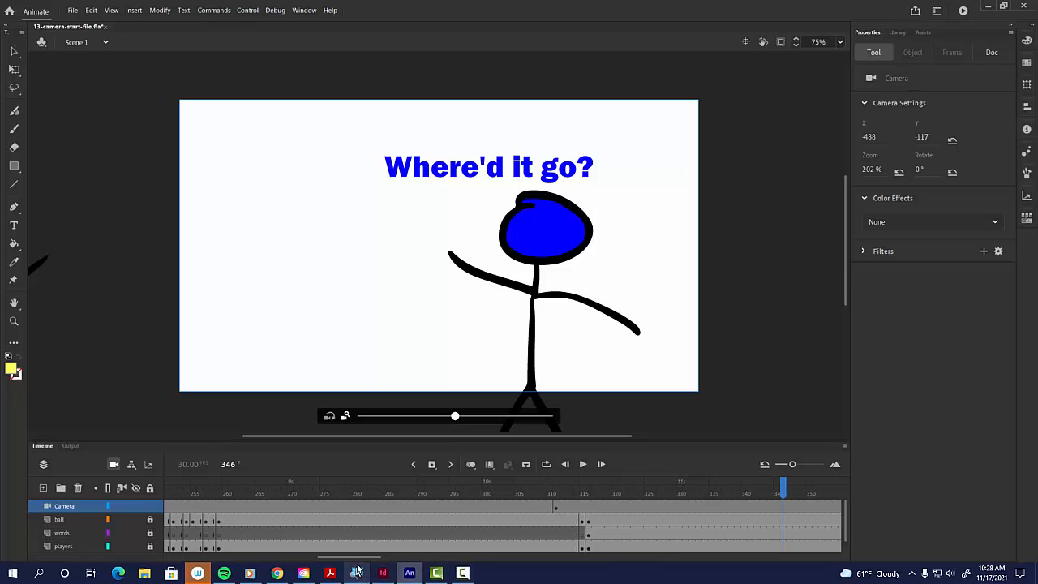
pyautogui.moveTo(364, 558); pyautogui.dragTo(400, 560)
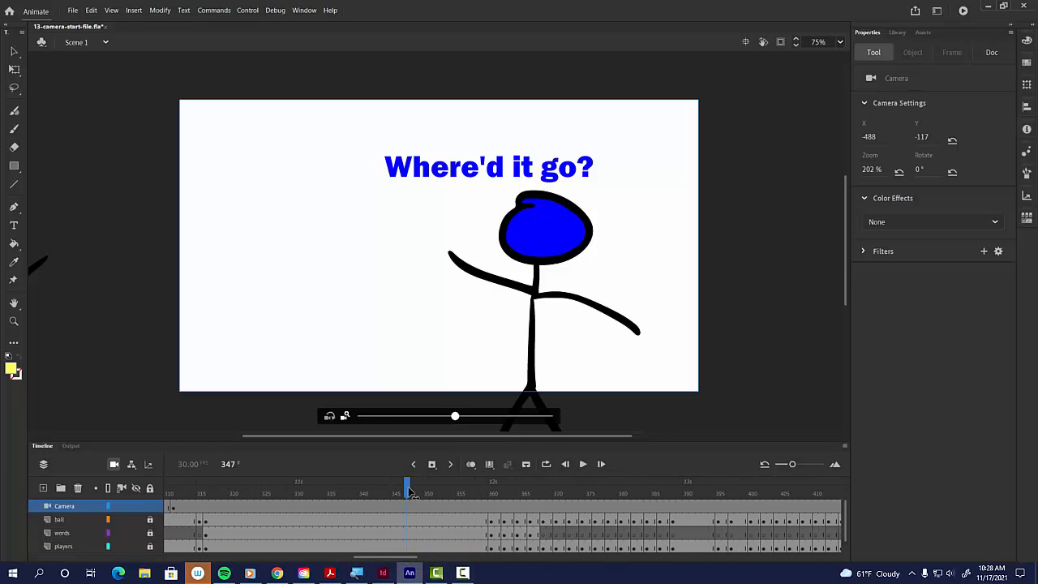
pyautogui.moveTo(410, 494); pyautogui.dragTo(430, 497)
pyautogui.moveTo(485, 504)
pyautogui.mouseDown()
pyautogui.moveTo(472, 506)
pyautogui.moveTo(484, 508)
pyautogui.mouseUp()
pyautogui.moveTo(452, 418); pyautogui.dragTo(388, 423)
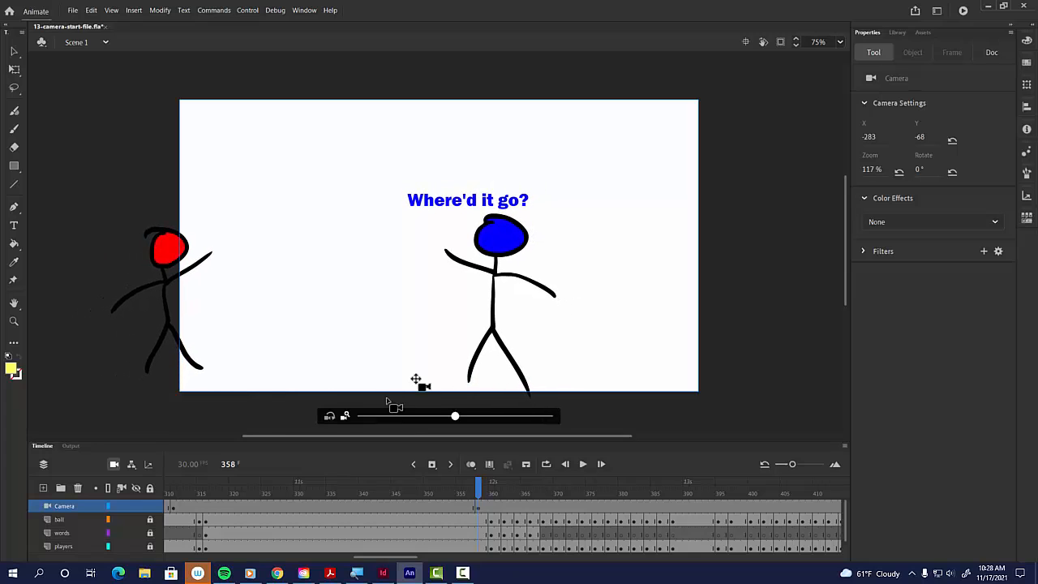
pyautogui.moveTo(417, 382); pyautogui.dragTo(364, 331)
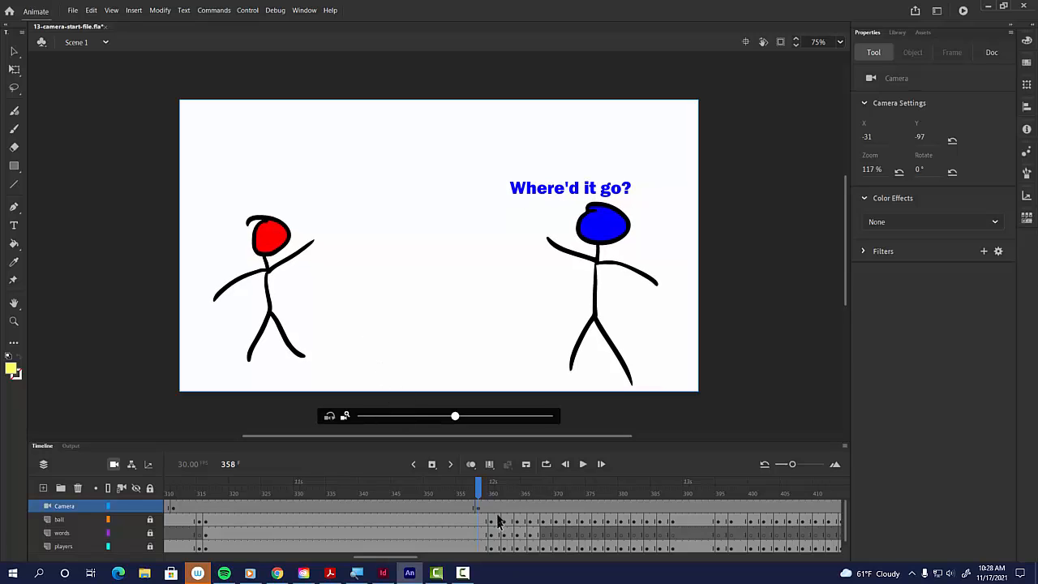
# Reframe the camera keyframe at frame 358 by zooming out to 98% and panning to about X -27, Y 1
pyautogui.moveTo(504, 490); pyautogui.dragTo(699, 516)
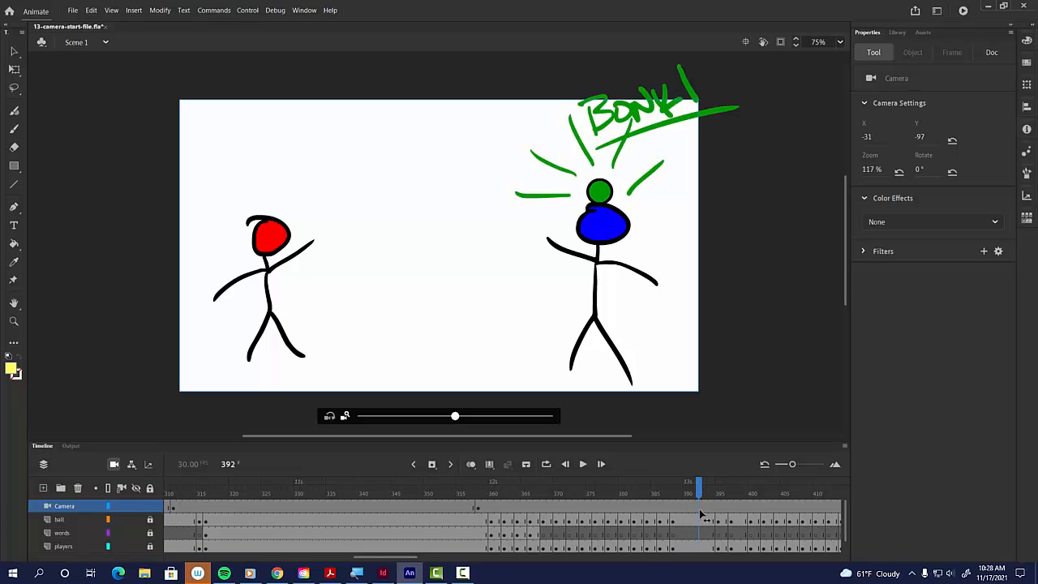
pyautogui.click(486, 494)
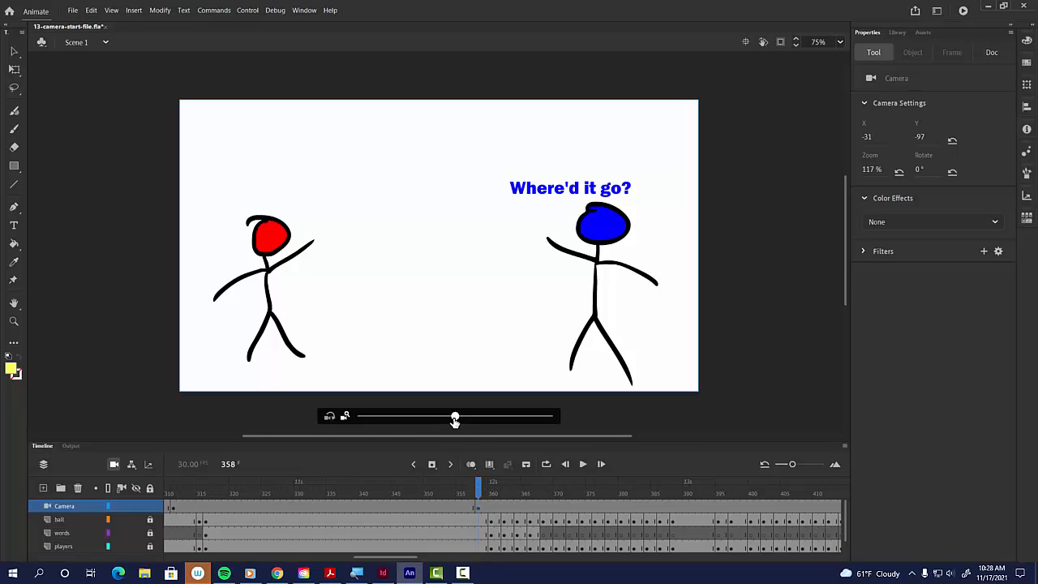
pyautogui.moveTo(455, 420); pyautogui.dragTo(435, 419)
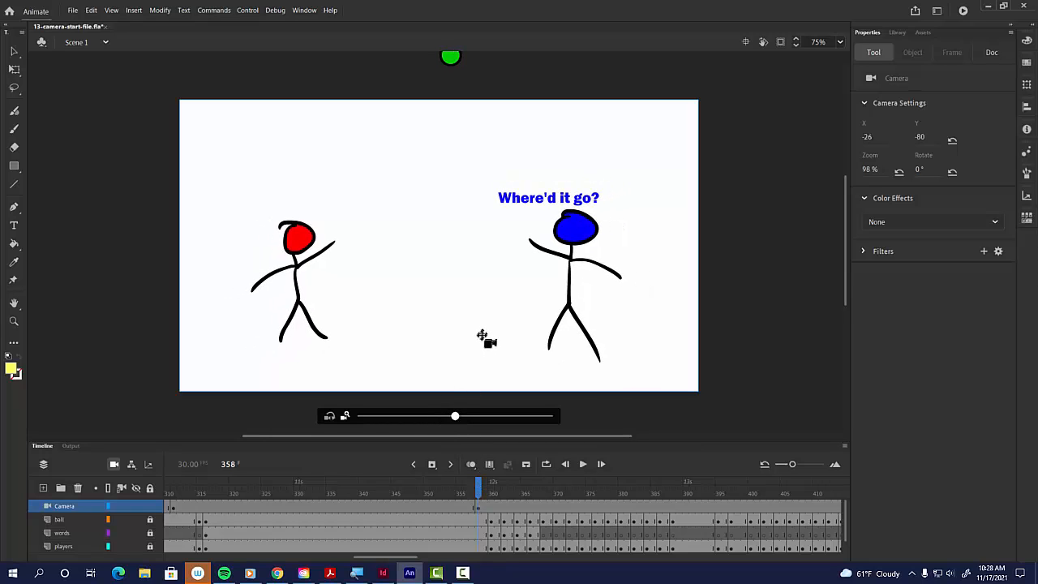
pyautogui.moveTo(482, 336); pyautogui.dragTo(487, 301)
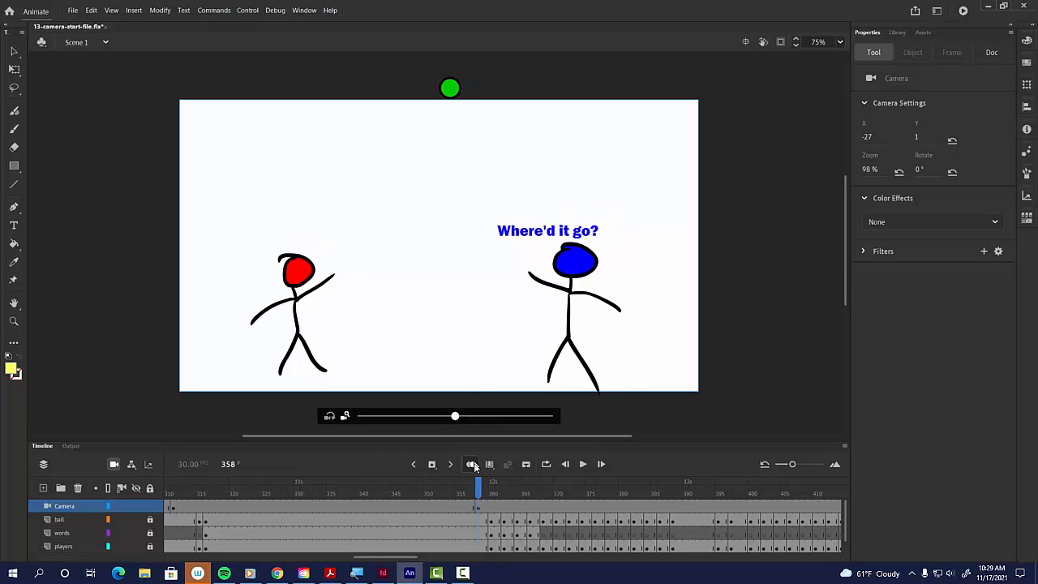
# Insert a camera keyframe at frame 444, zoom to 182% and pan to the blue-headed figure, at about X -398, Y -166
pyautogui.moveTo(479, 497)
pyautogui.mouseDown()
pyautogui.moveTo(655, 498)
pyautogui.moveTo(698, 526)
pyautogui.moveTo(791, 527)
pyautogui.mouseUp()
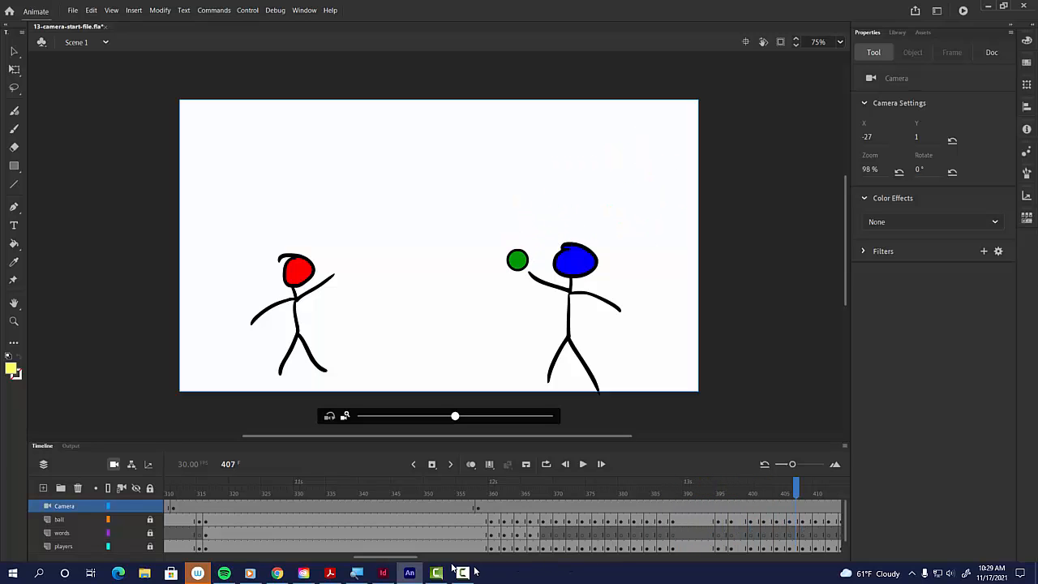
pyautogui.moveTo(395, 560); pyautogui.dragTo(442, 564)
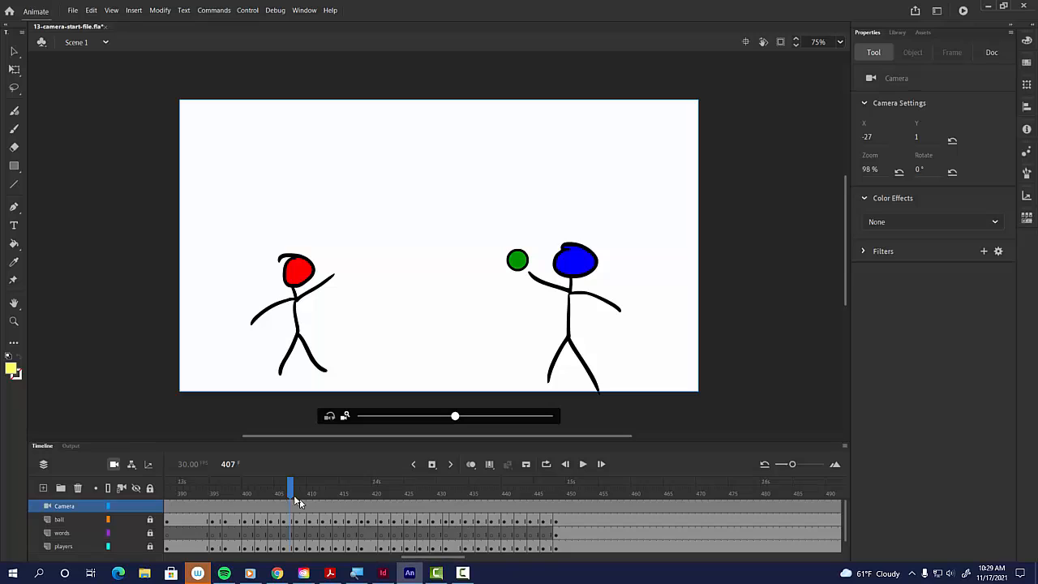
pyautogui.moveTo(292, 494); pyautogui.dragTo(557, 511)
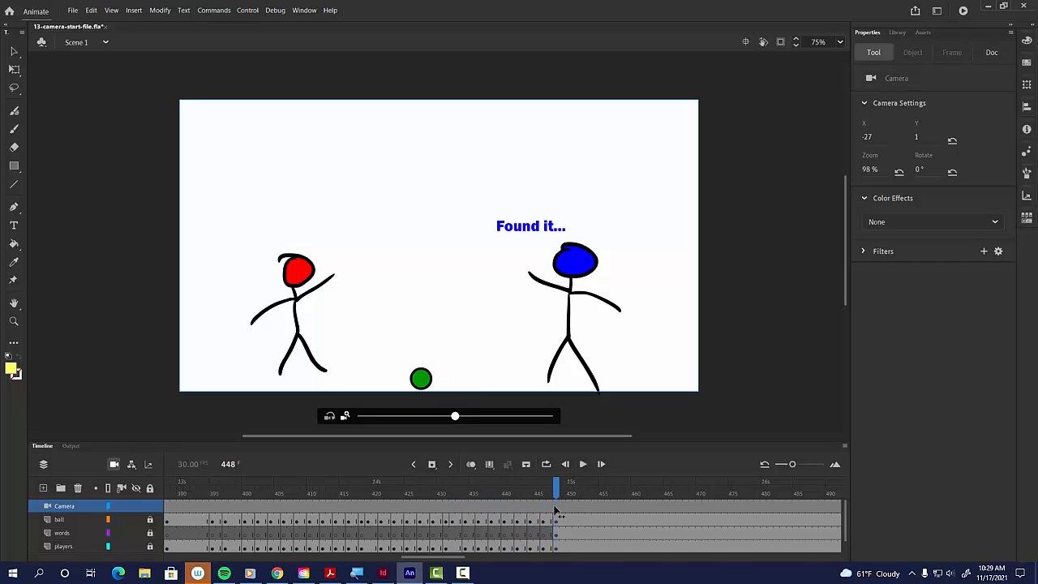
pyautogui.moveTo(556, 511); pyautogui.dragTo(529, 508)
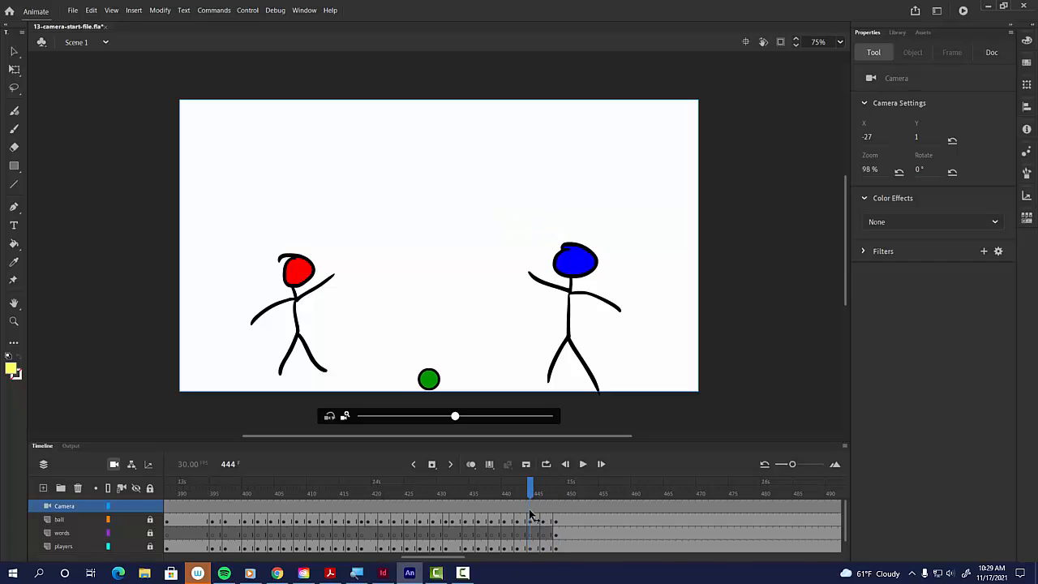
pyautogui.click(530, 507)
pyautogui.moveTo(456, 417); pyautogui.dragTo(548, 417)
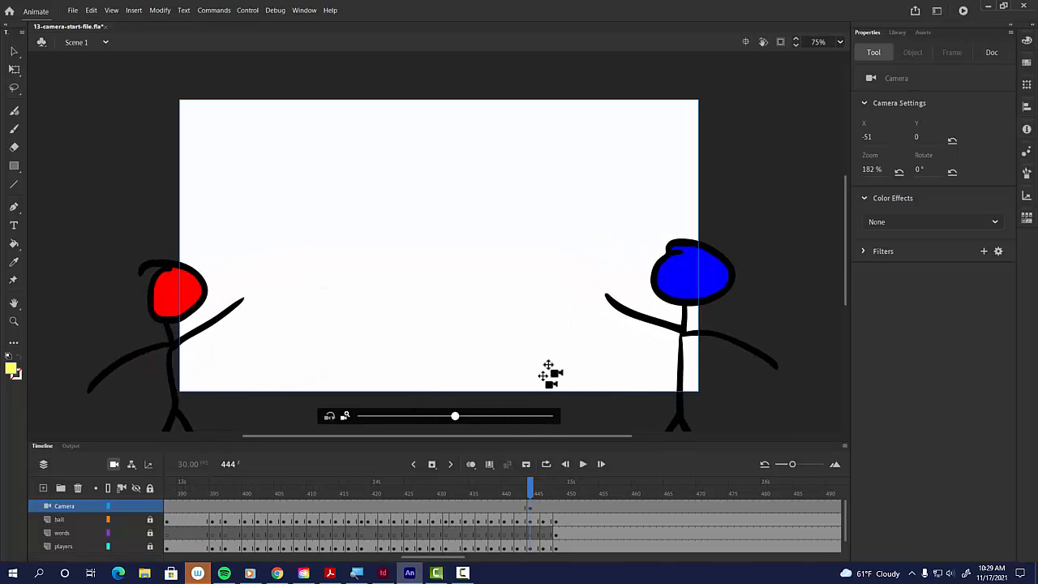
pyautogui.moveTo(549, 369); pyautogui.dragTo(691, 429)
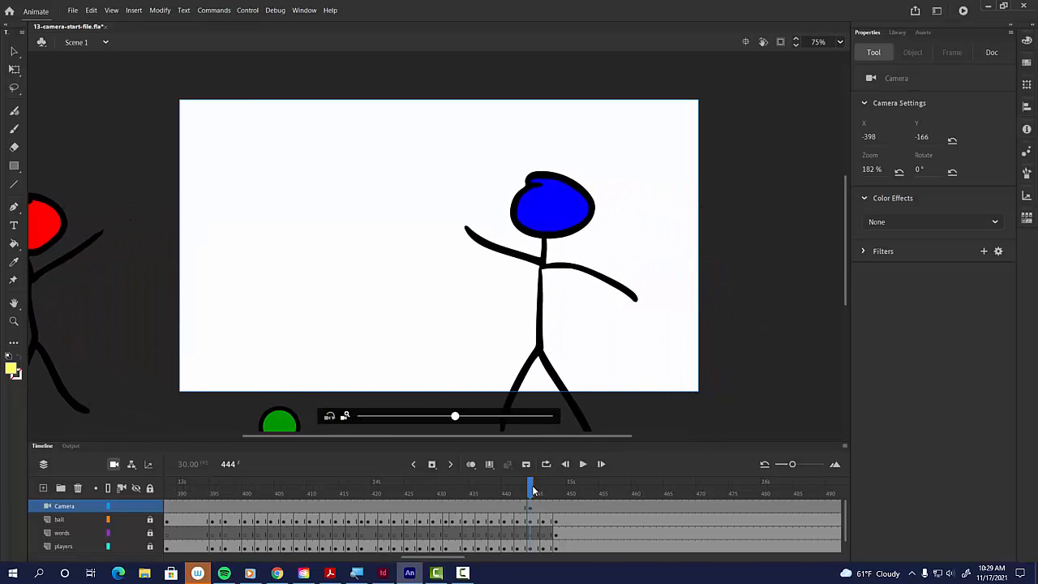
# Insert a camera keyframe at frame 488, zoom out to 120% and frame both figures at about X -10, Y -122
pyautogui.moveTo(532, 492); pyautogui.dragTo(550, 492)
pyautogui.moveTo(600, 500); pyautogui.dragTo(818, 501)
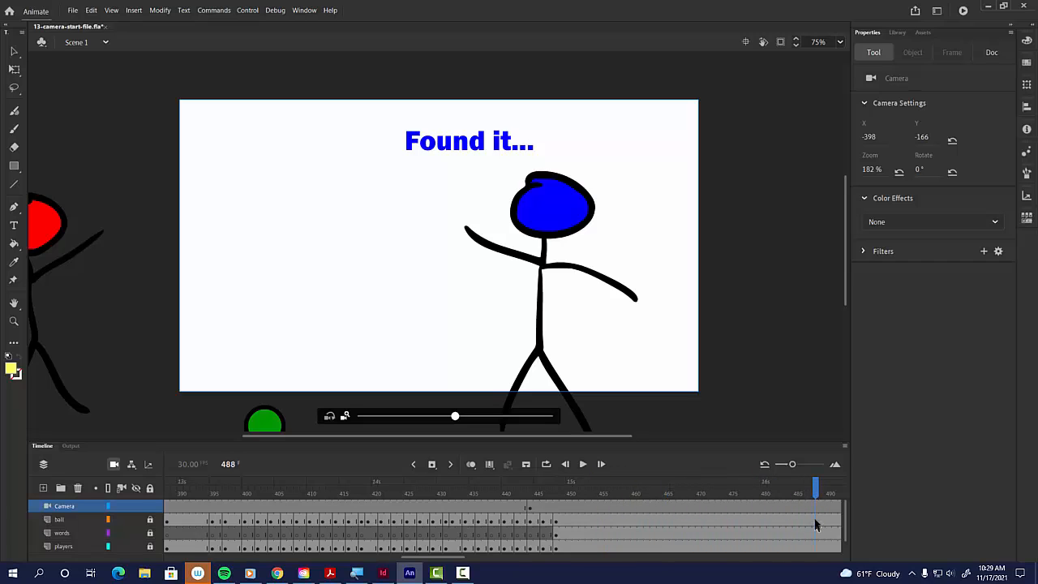
pyautogui.press('F6')
pyautogui.moveTo(455, 419); pyautogui.dragTo(418, 421)
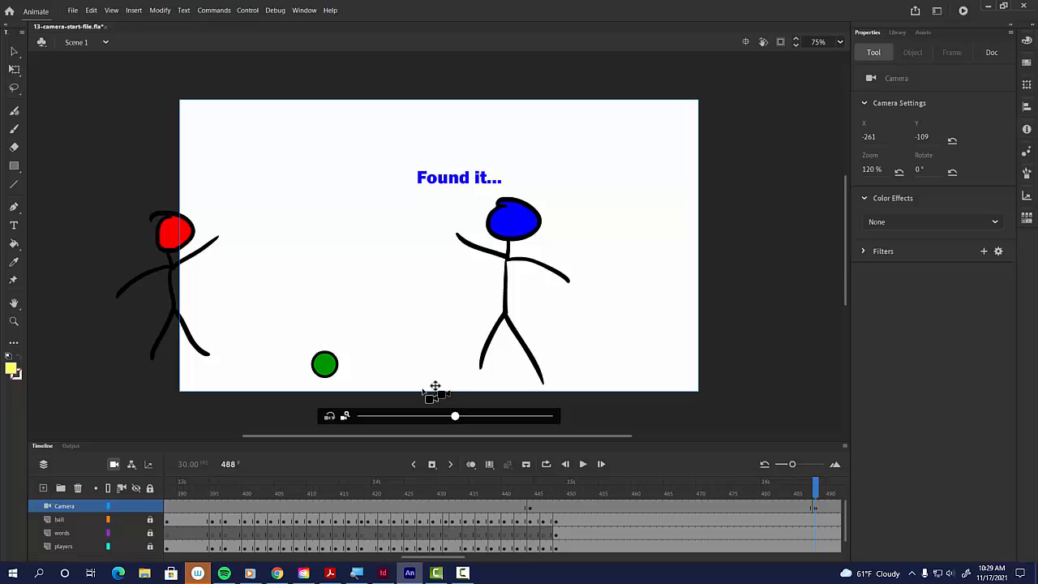
pyautogui.moveTo(450, 353); pyautogui.dragTo(378, 360)
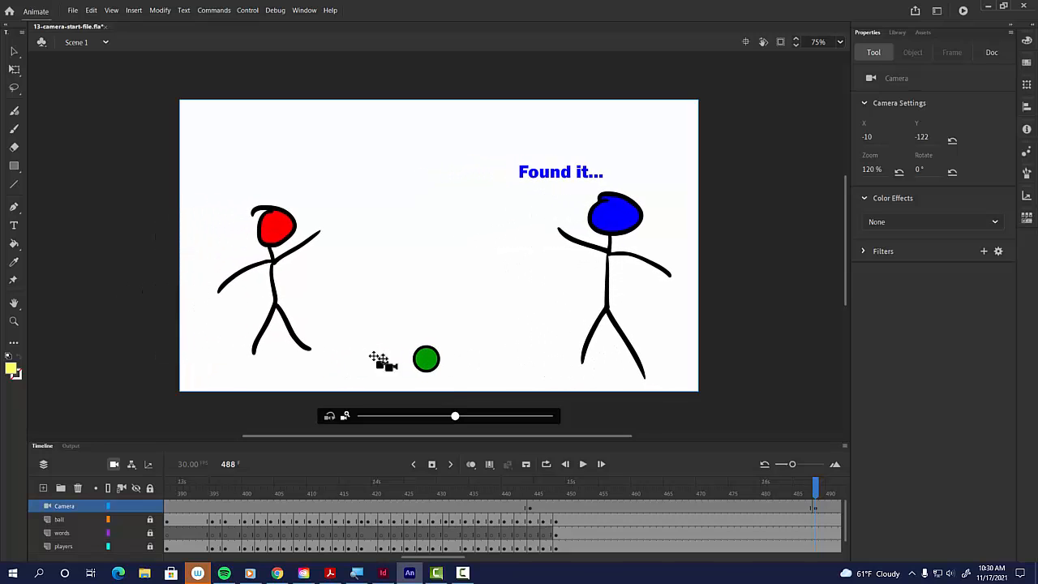
pyautogui.moveTo(815, 489)
pyautogui.mouseDown()
pyautogui.moveTo(772, 489)
pyautogui.moveTo(814, 489)
pyautogui.mouseUp()
# Check the end of the timeline and play the animation to review the camera cuts
pyautogui.moveTo(447, 559); pyautogui.dragTo(502, 558)
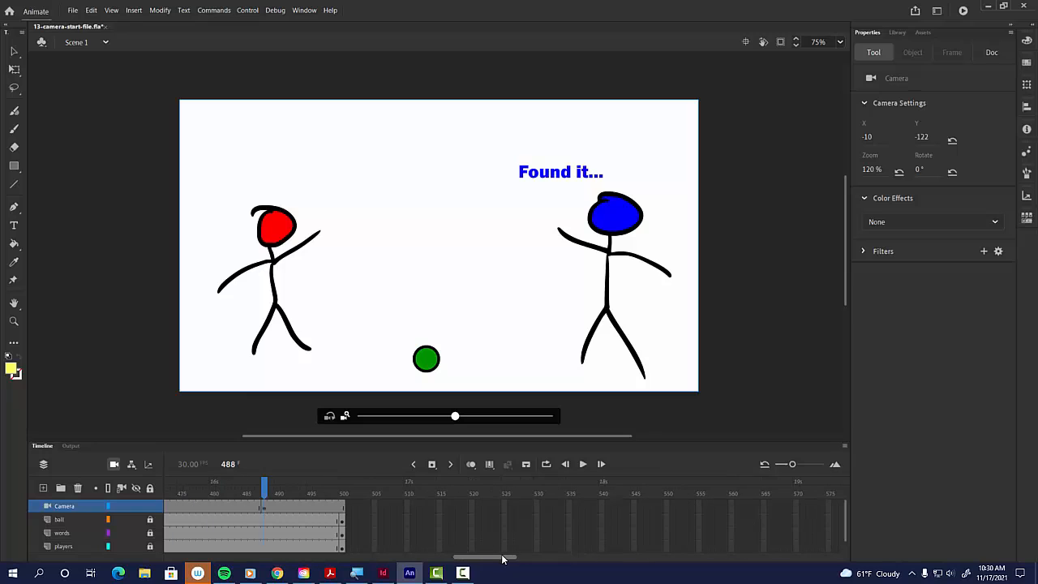
pyautogui.click(342, 488)
pyautogui.press('Return')
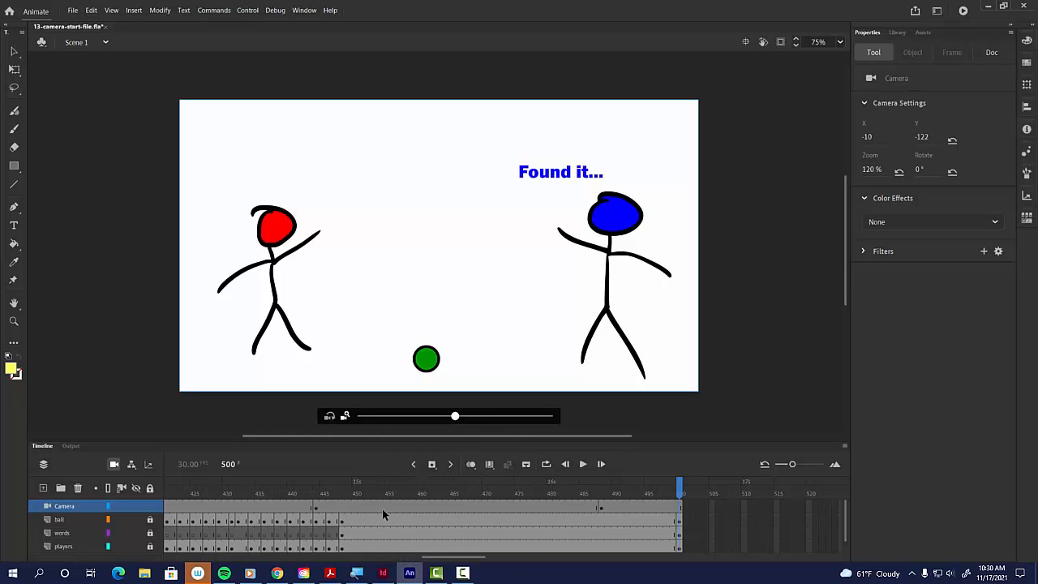
# Create a classic tween on the Camera layer between the keyframes at frames 444 and 488
pyautogui.moveTo(296, 486); pyautogui.dragTo(317, 493)
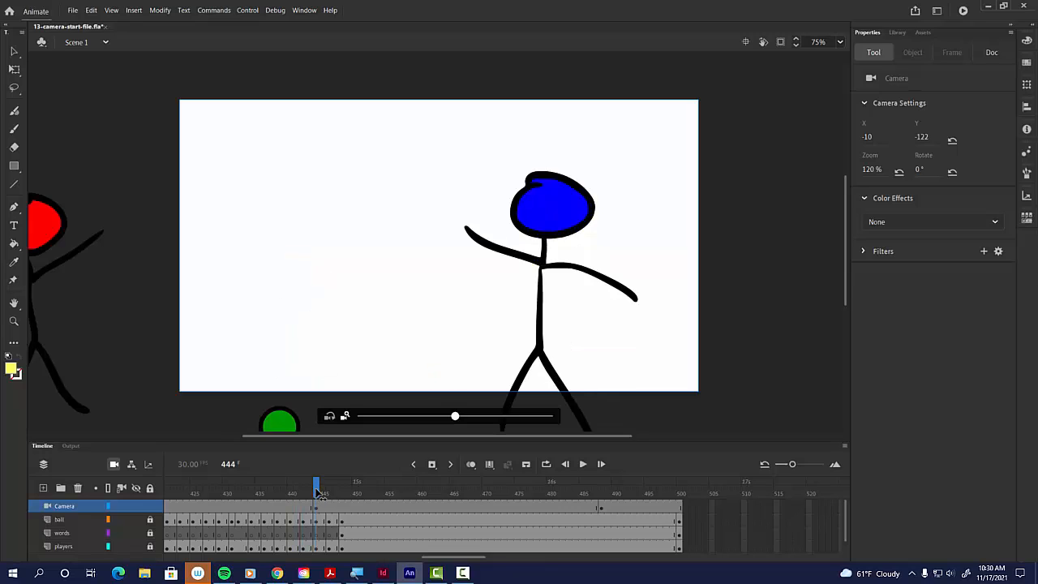
pyautogui.moveTo(319, 494); pyautogui.dragTo(429, 519)
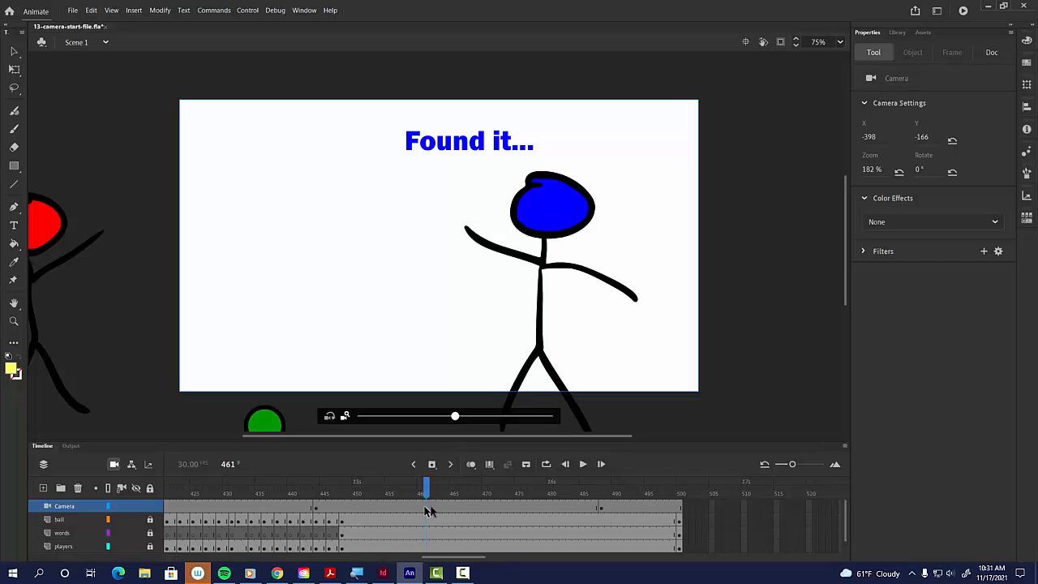
pyautogui.click(315, 493)
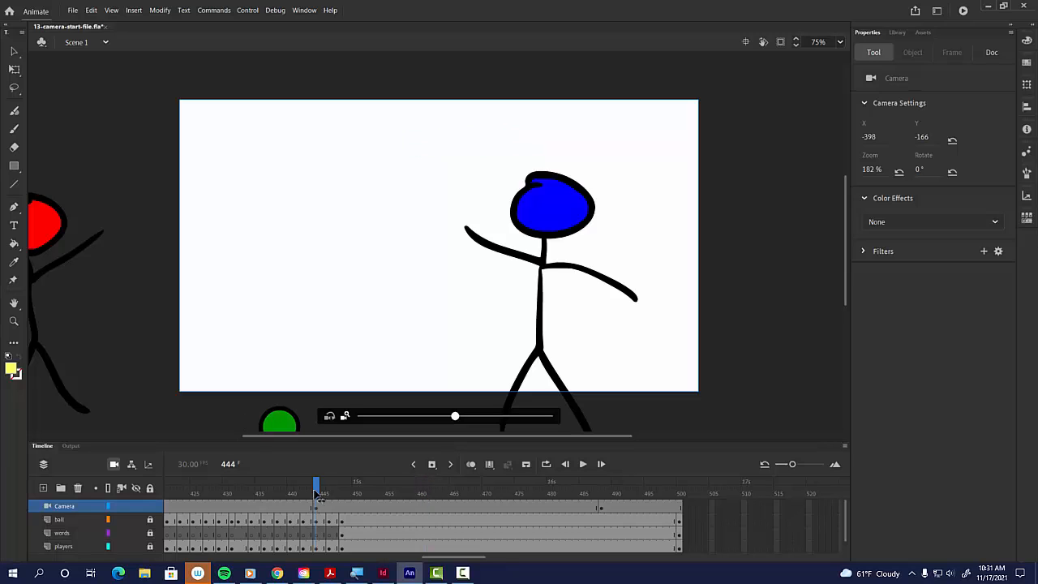
pyautogui.moveTo(320, 499); pyautogui.dragTo(459, 507)
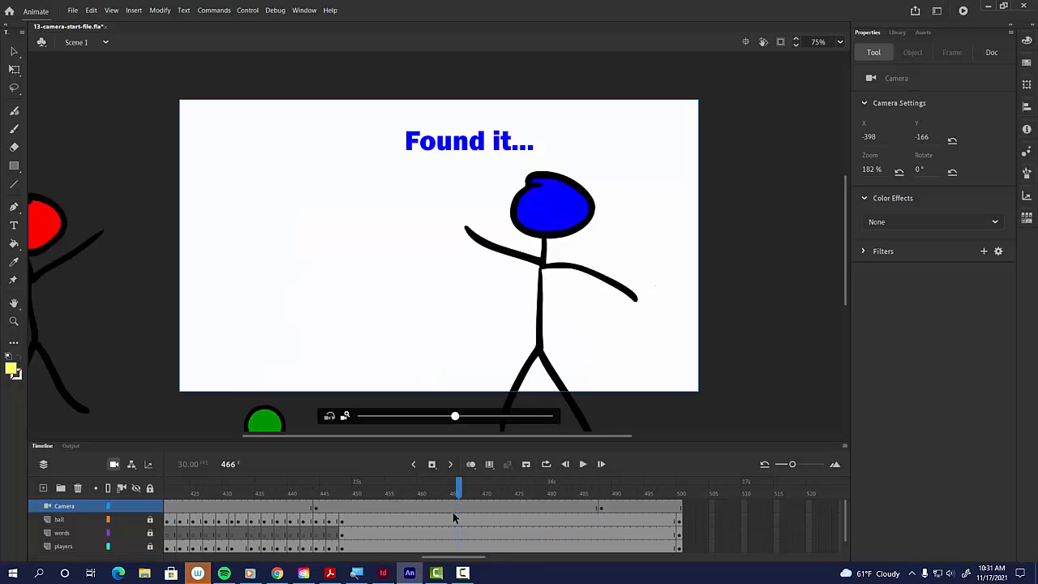
pyautogui.rightClick(456, 508)
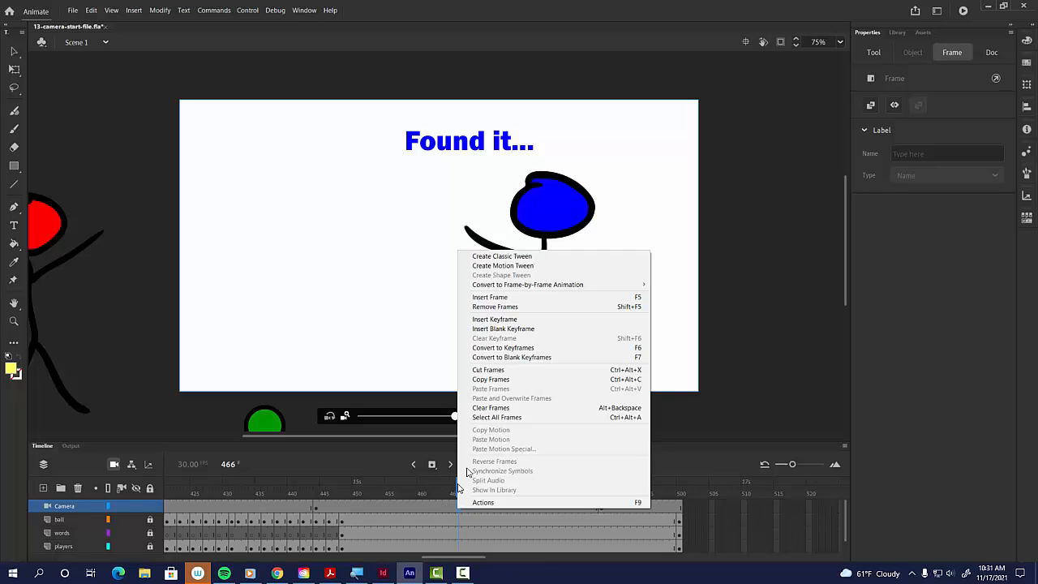
pyautogui.click(531, 257)
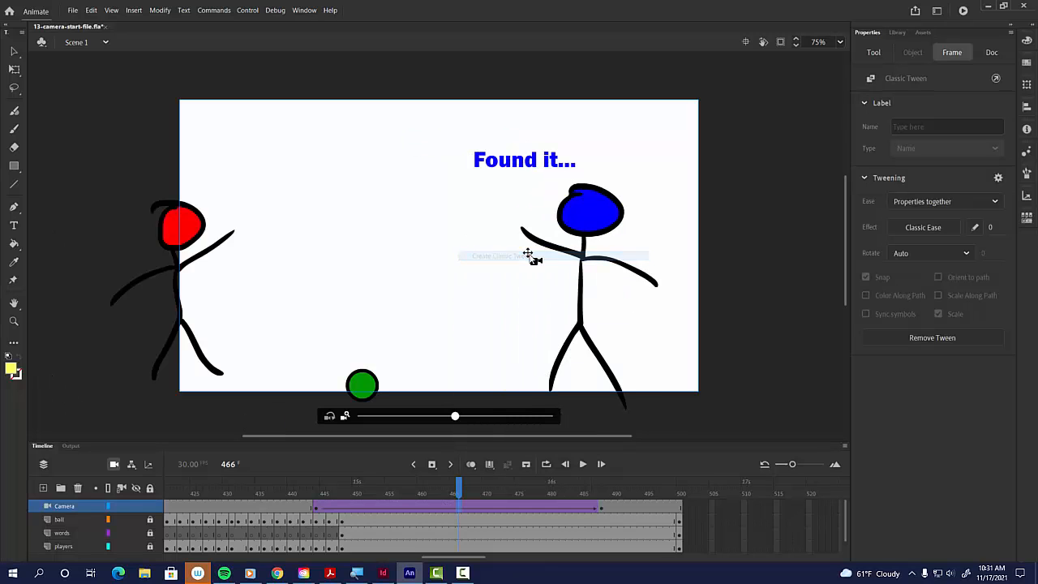
# Play the whole animation from frame 1 to review the tweened camera move, and return to the first frame
pyautogui.moveTo(459, 488); pyautogui.dragTo(198, 497)
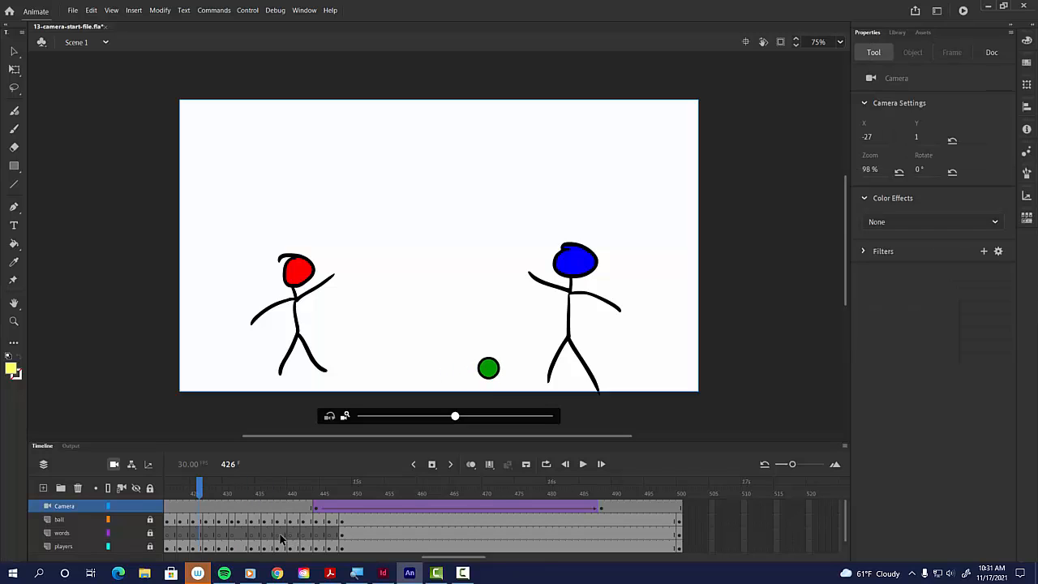
pyautogui.hotkey('shift', ',')
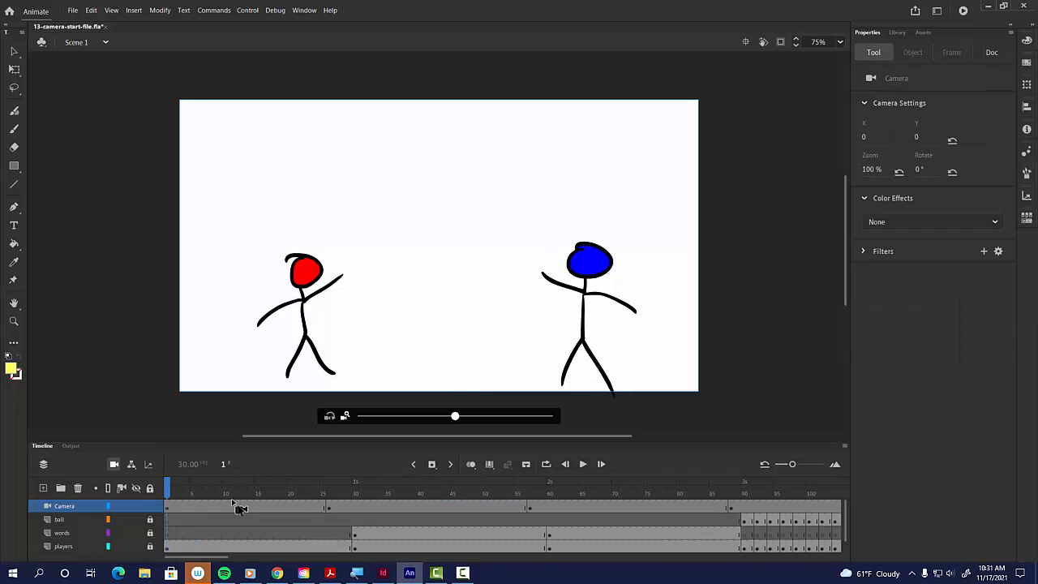
pyautogui.press('Return')
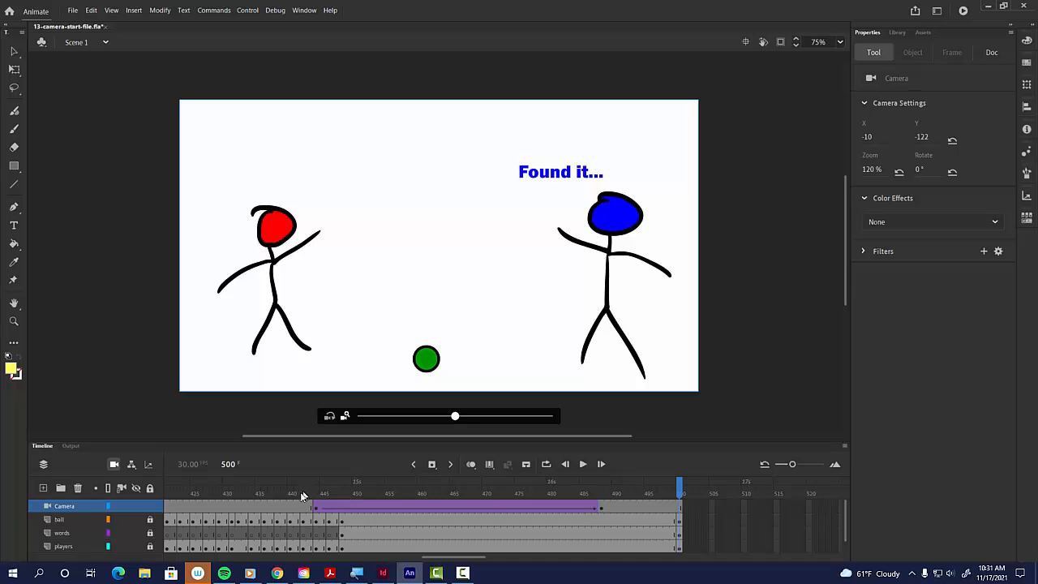
pyautogui.moveTo(302, 496); pyautogui.dragTo(107, 491)
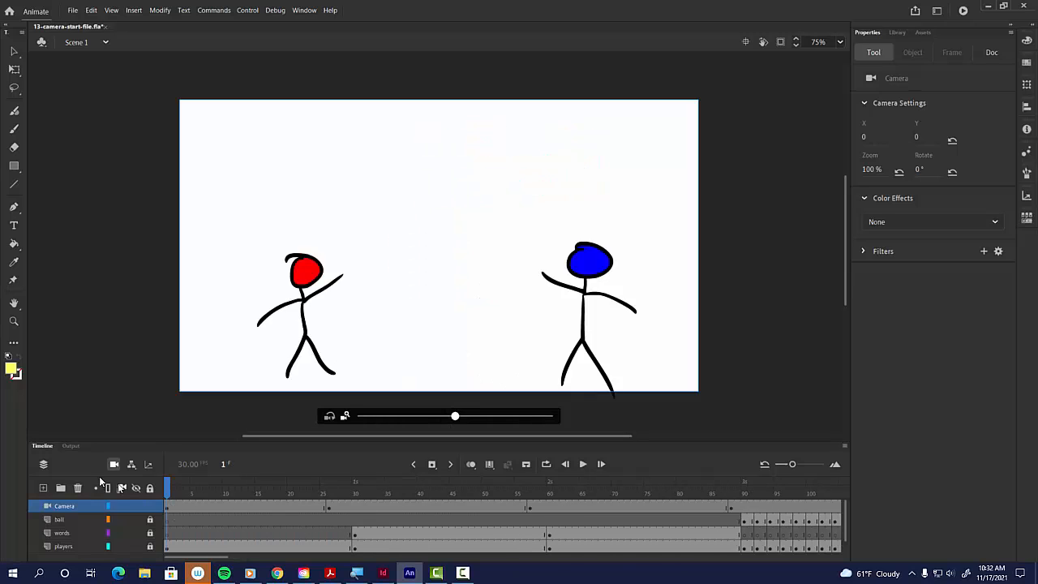